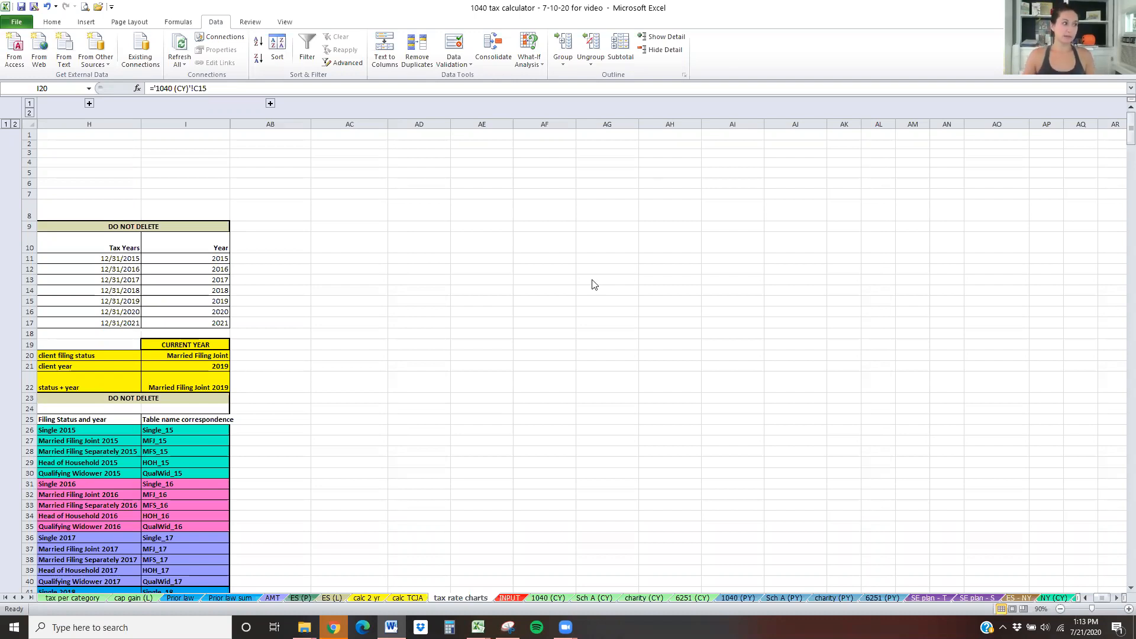
Go through the Tax Years and Year lookup table in H11:I17.
{"action": "left_click", "coordinate": [69, 253]}
{"action": "key", "text": "Down"}
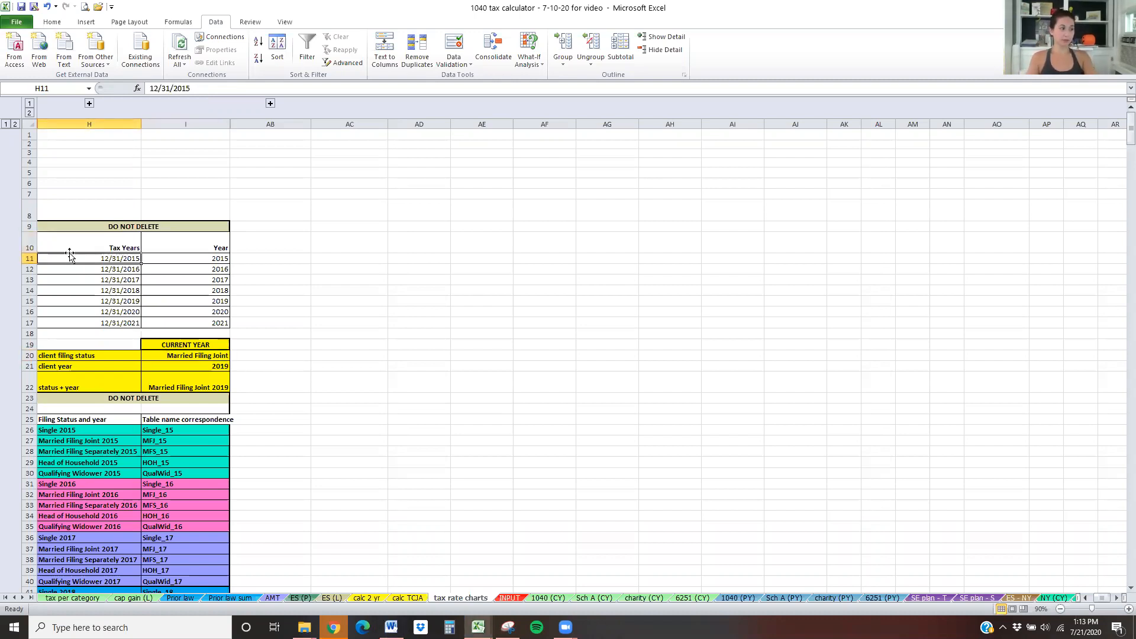
{"action": "key", "text": "Down"}
{"action": "key", "text": "Down"}
{"action": "key", "text": "Down"}
{"action": "key", "text": "Down"}
{"action": "key", "text": "Up"}
{"action": "key", "text": "Right"}
{"action": "key", "text": "Right"}
{"action": "key", "text": "Left"}
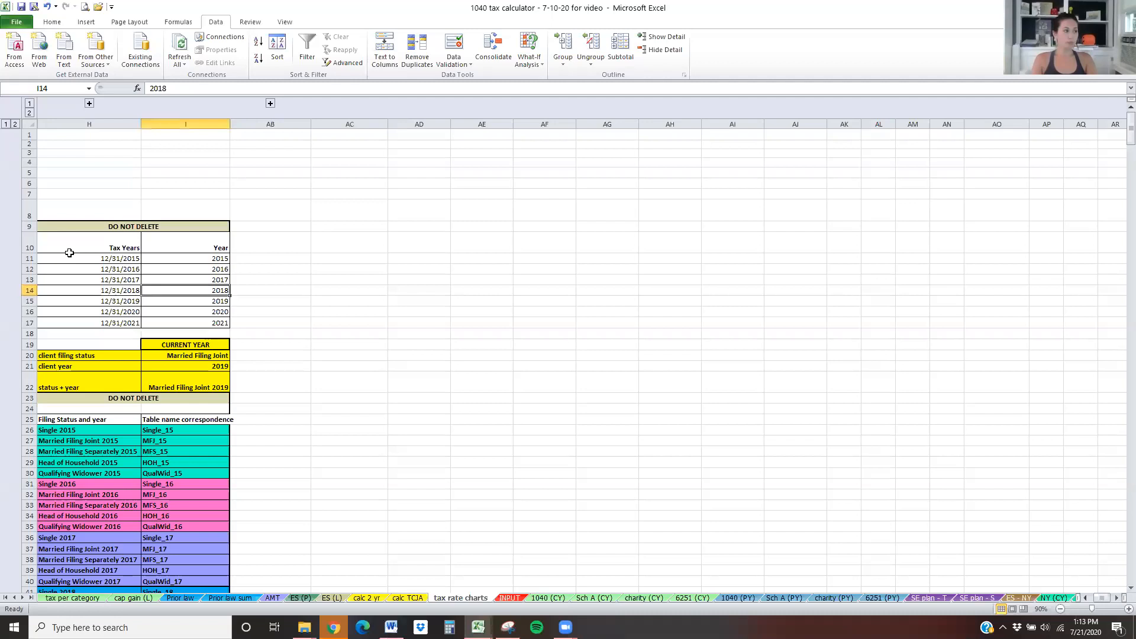
{"action": "key", "text": "Down"}
{"action": "key", "text": "Down"}
{"action": "key", "text": "Down"}
{"action": "key", "text": "Down"}
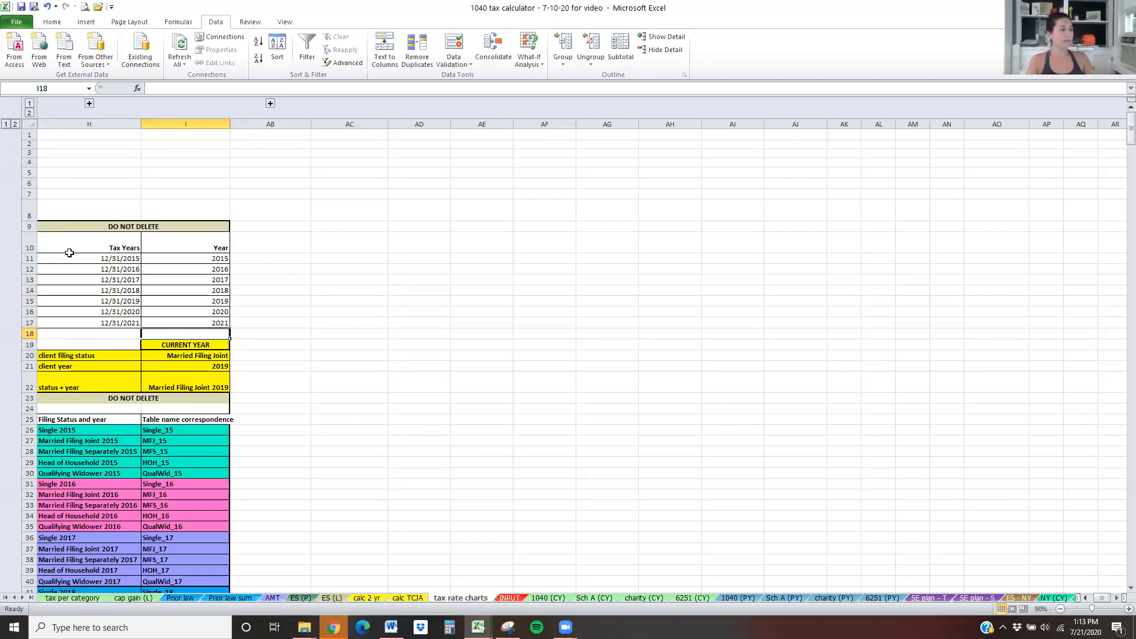
Inspect the formulas for client filing status, client year and status + year in I20:I22.
{"action": "key", "text": "Down"}
{"action": "key", "text": "Down"}
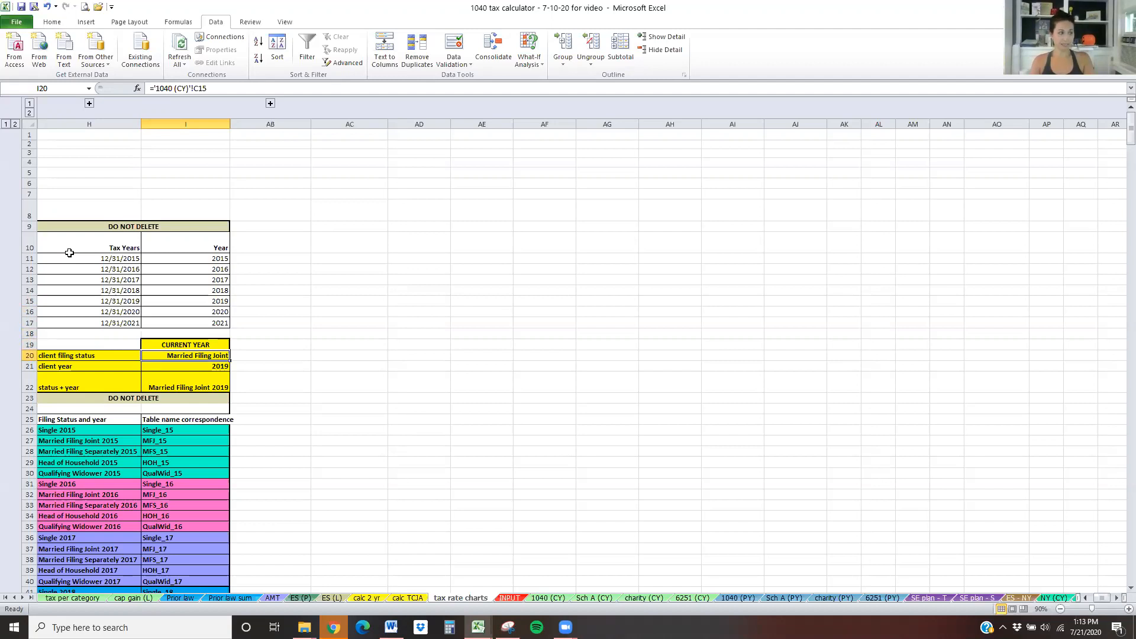
{"action": "key", "text": "Down"}
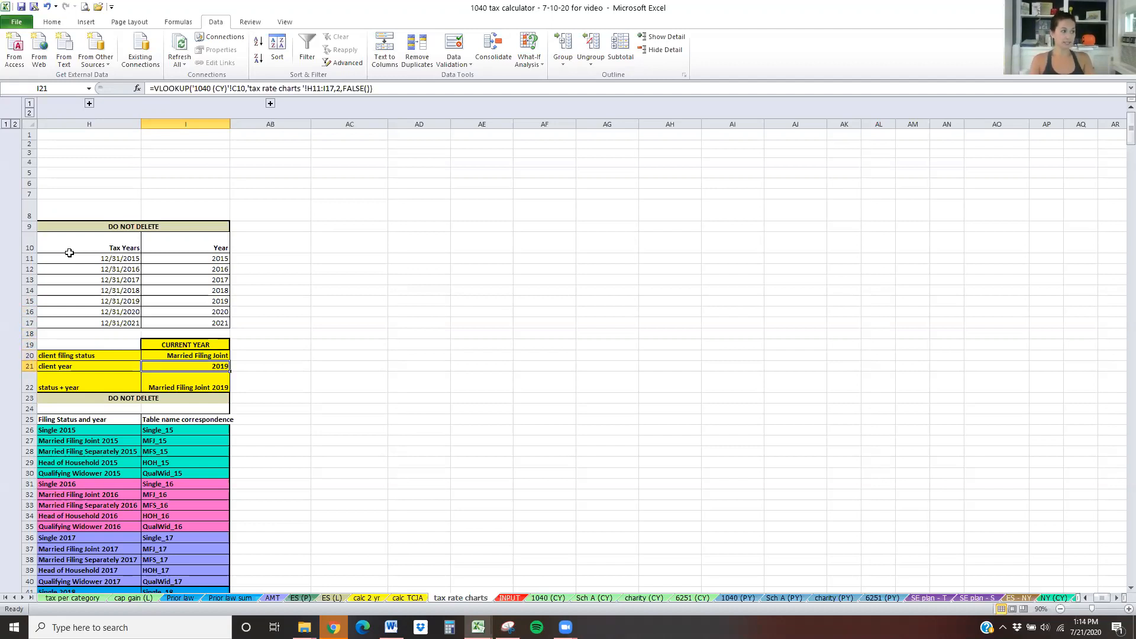
{"action": "key", "text": "Down"}
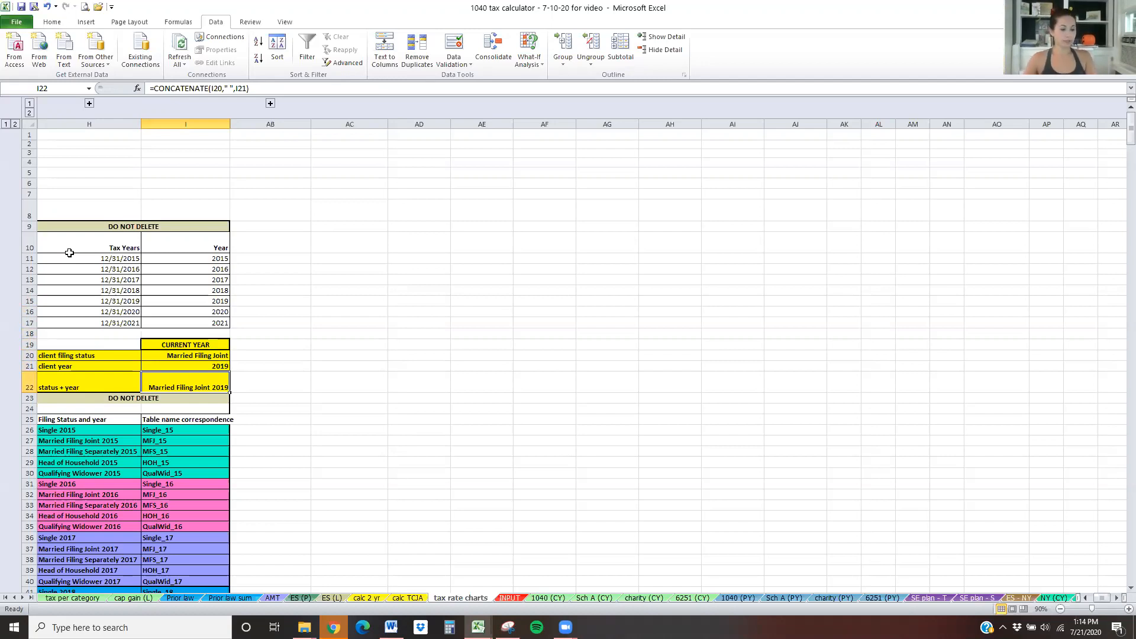
Open the CONCATENATE formula in the status + year cell I22, check the cells it joins, and close it.
{"action": "double_click", "coordinate": [175, 382]}
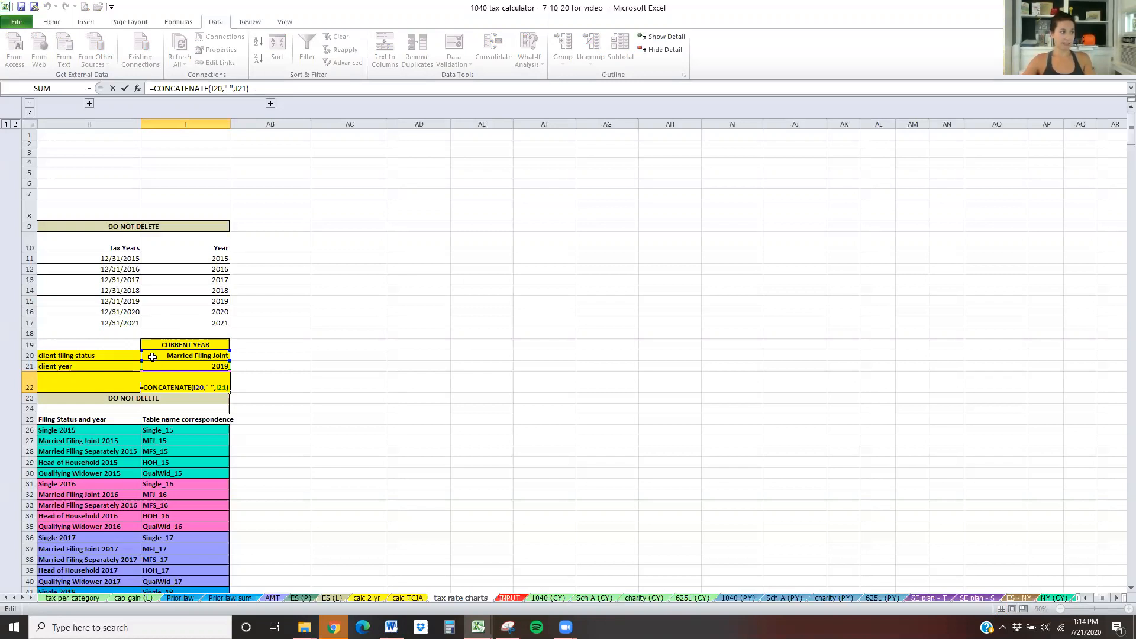
{"action": "type", "text": "'"}
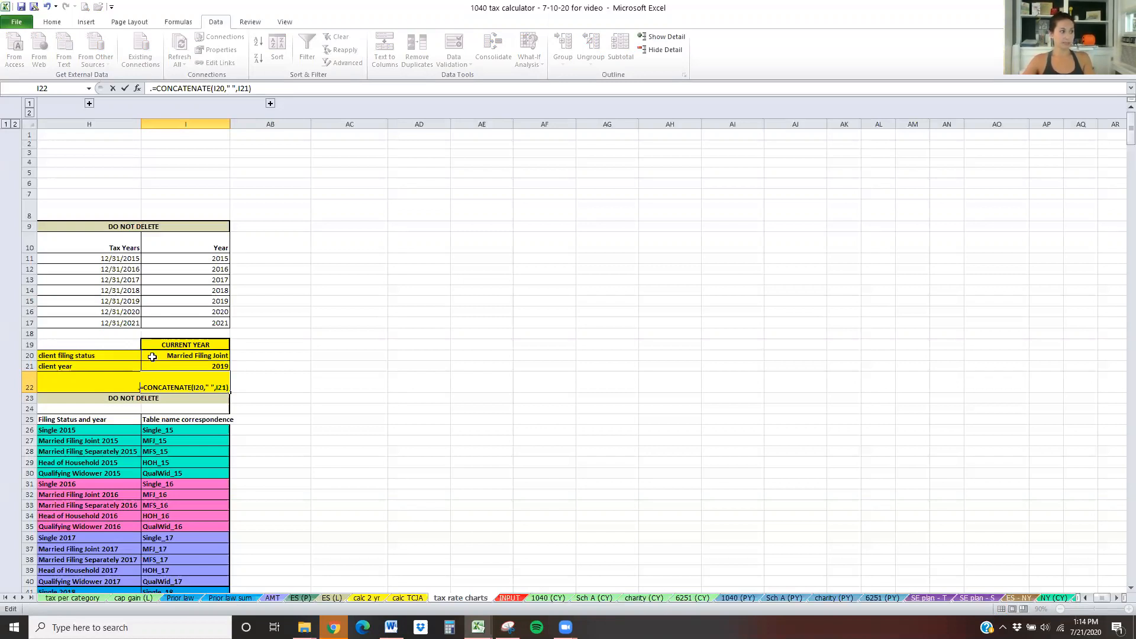
{"action": "type", "text": "'"}
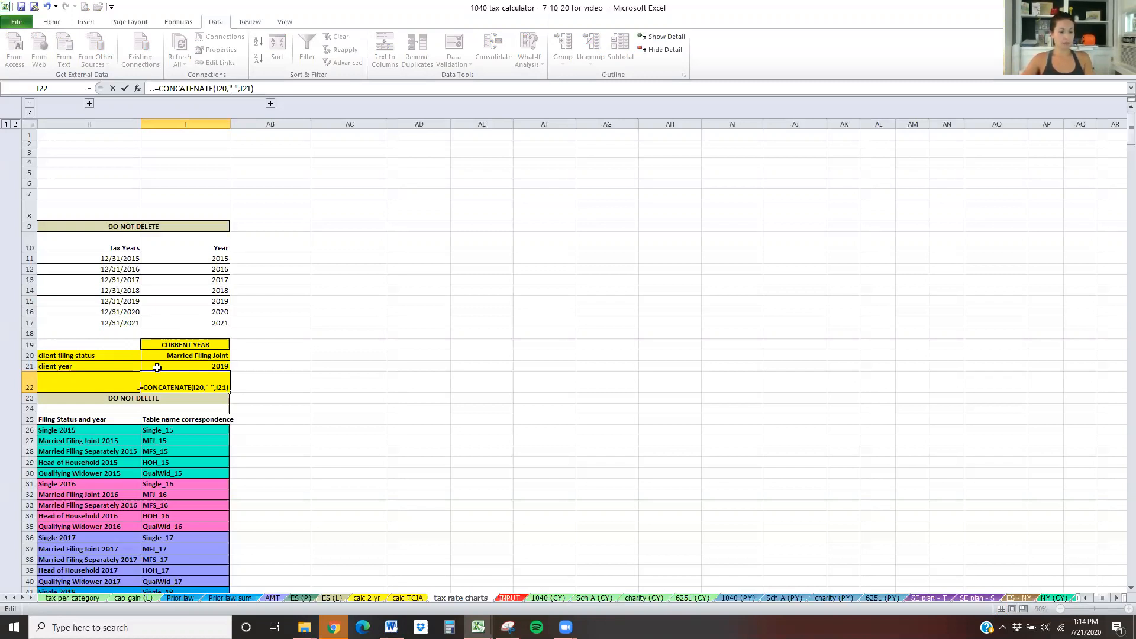
{"action": "key", "text": "BackSpace"}
{"action": "key", "text": "BackSpace"}
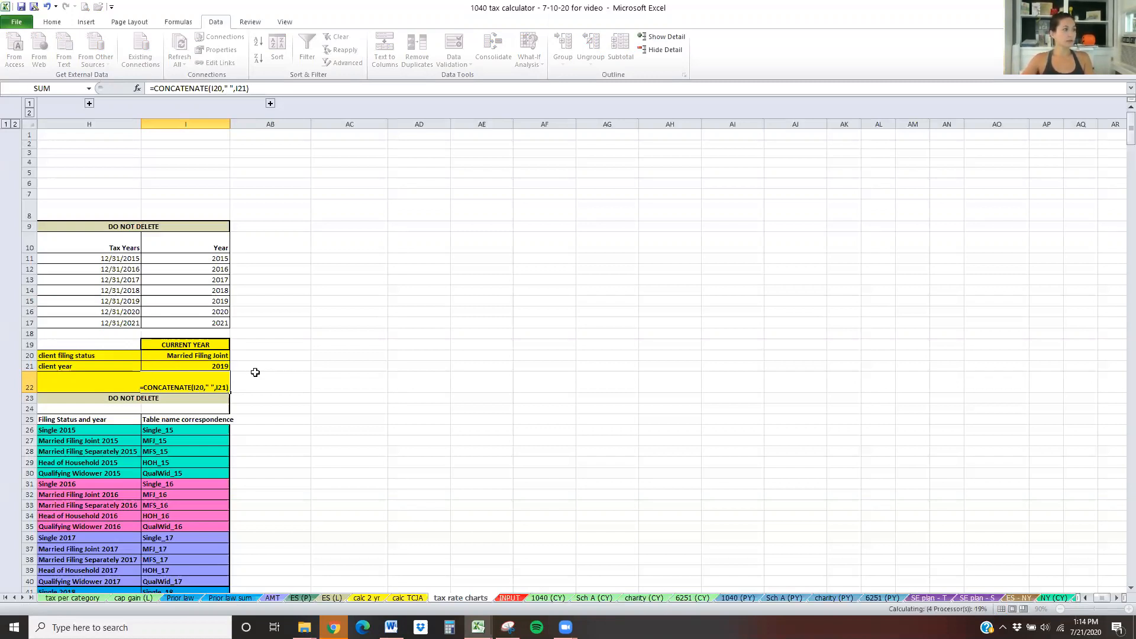
{"action": "key", "text": "Return"}
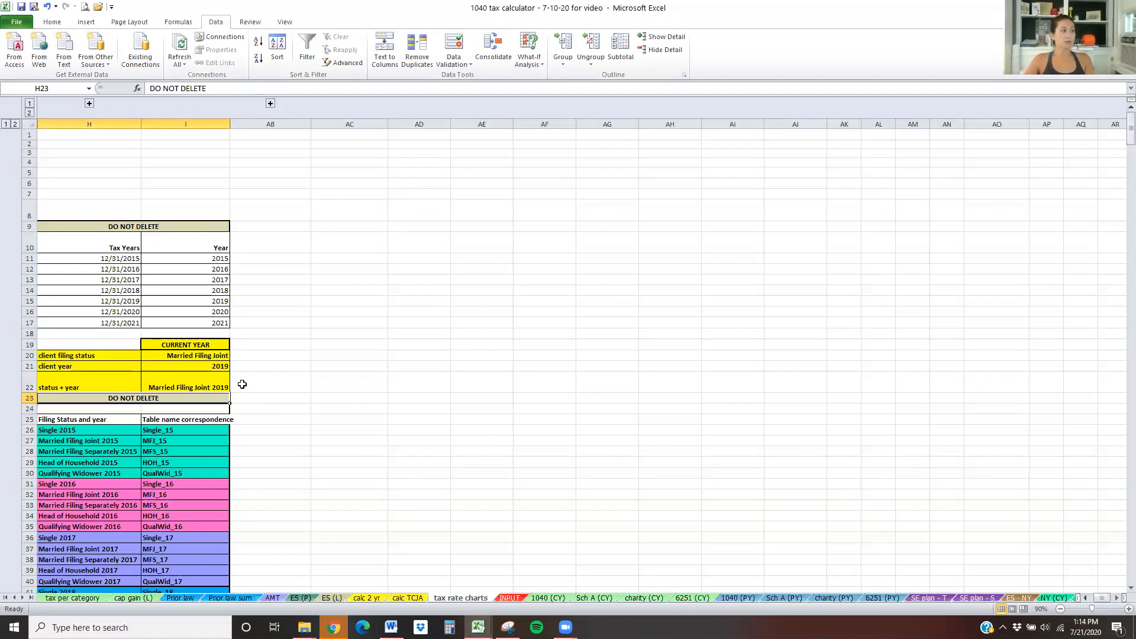
Look through the filing status and table name correspondence list that starts in row 26.
{"action": "scroll", "coordinate": [288, 407], "scroll_direction": "down", "scroll_amount": 2}
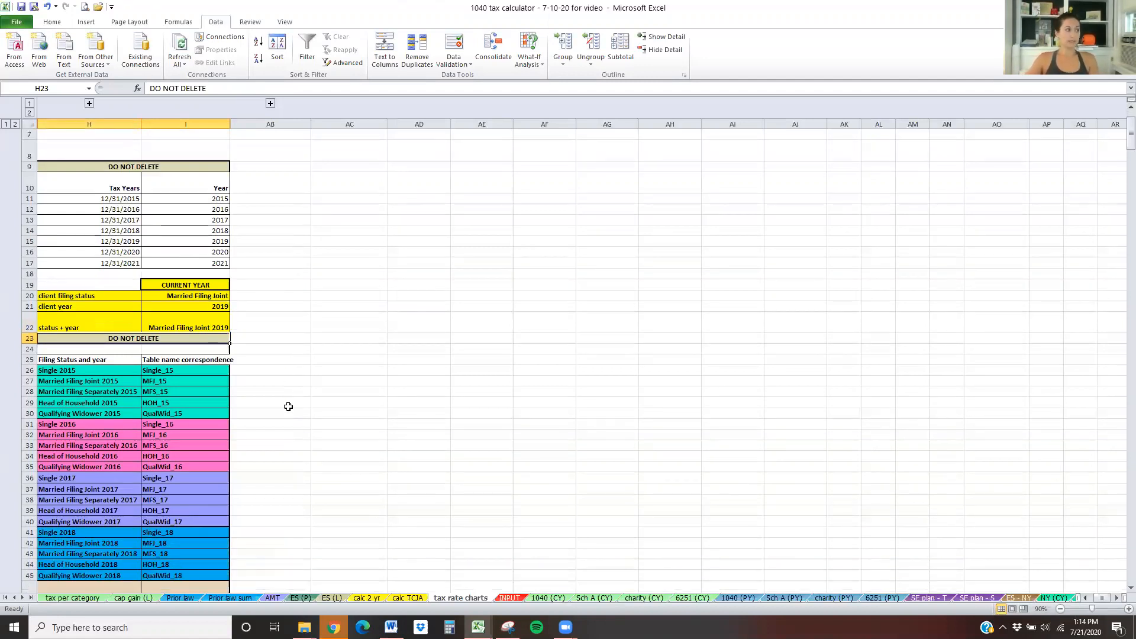
{"action": "scroll", "coordinate": [290, 406], "scroll_direction": "down", "scroll_amount": 2}
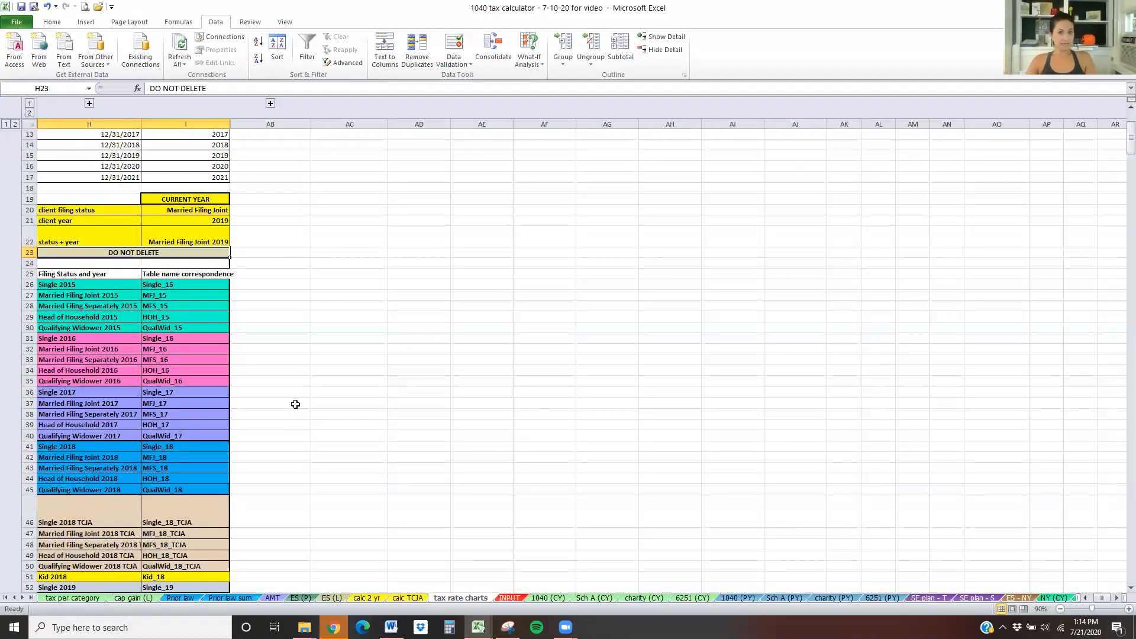
{"action": "left_click_drag", "start_coordinate": [193, 287], "coordinate": [210, 582]}
{"action": "scroll", "coordinate": [218, 452], "scroll_direction": "up", "scroll_amount": 4}
{"action": "left_click", "coordinate": [201, 392]}
{"action": "scroll", "coordinate": [202, 391], "scroll_direction": "up", "scroll_amount": 4}
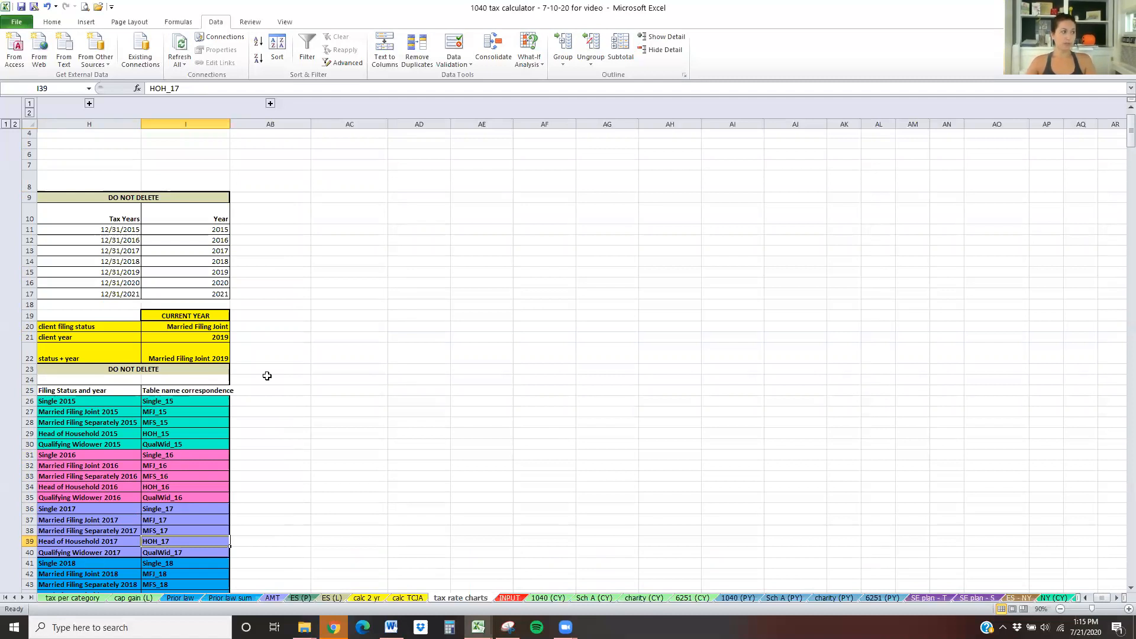
Compare the status + year cell I22 with the entries of the filing status correspondence table below it.
{"action": "scroll", "coordinate": [198, 393], "scroll_direction": "down", "scroll_amount": 1}
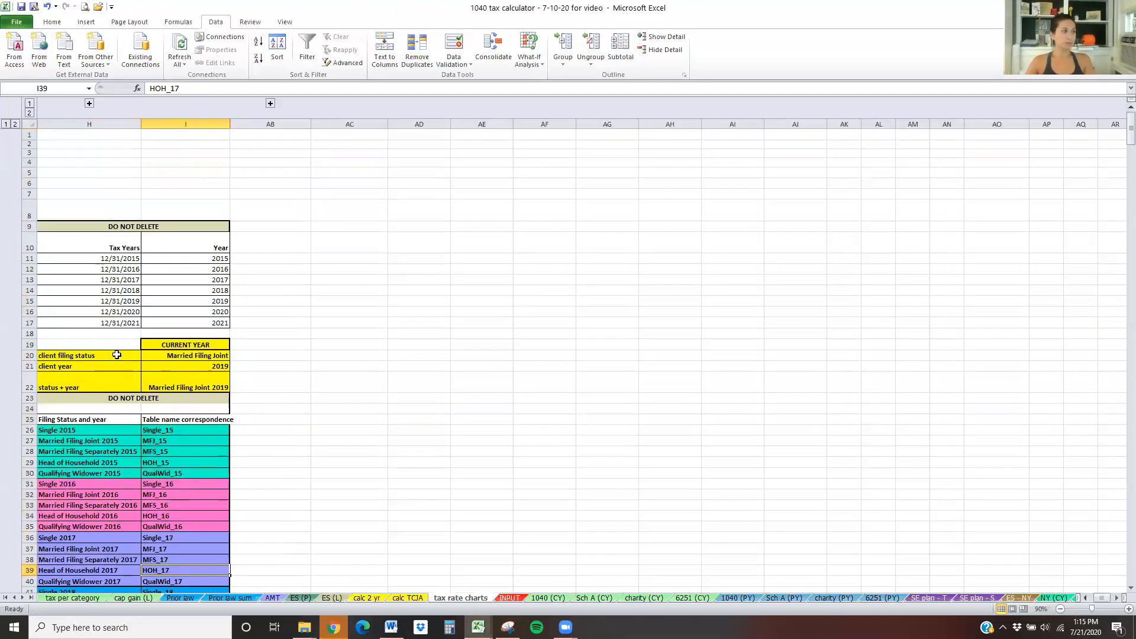
{"action": "scroll", "coordinate": [118, 355], "scroll_direction": "up", "scroll_amount": 1}
{"action": "left_click", "coordinate": [167, 352]}
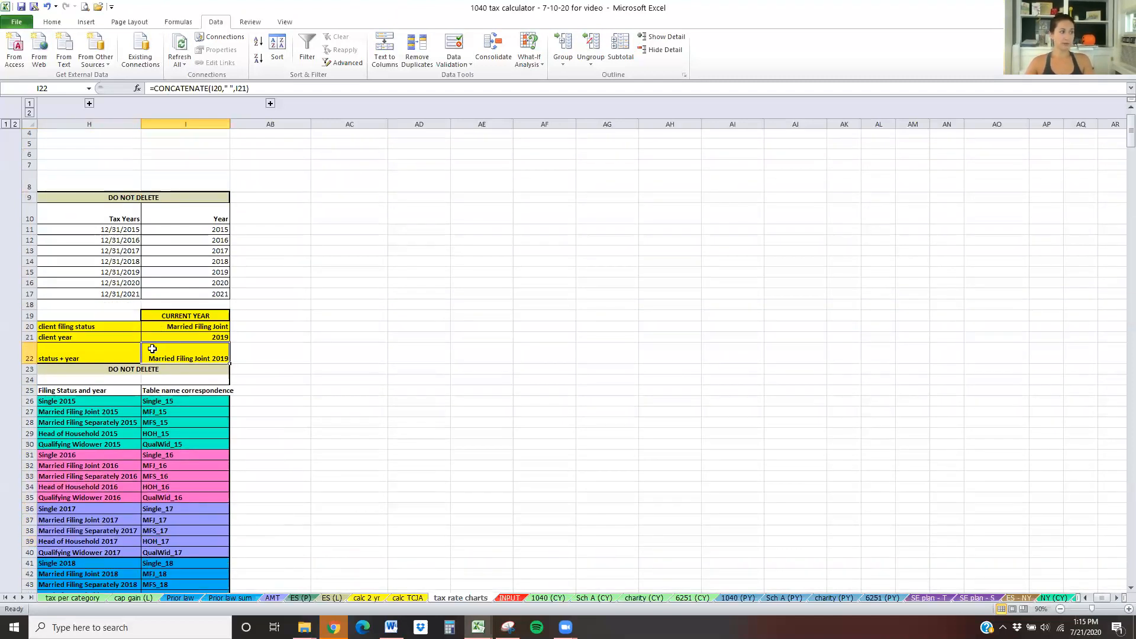
{"action": "left_click_drag", "start_coordinate": [77, 401], "coordinate": [177, 584]}
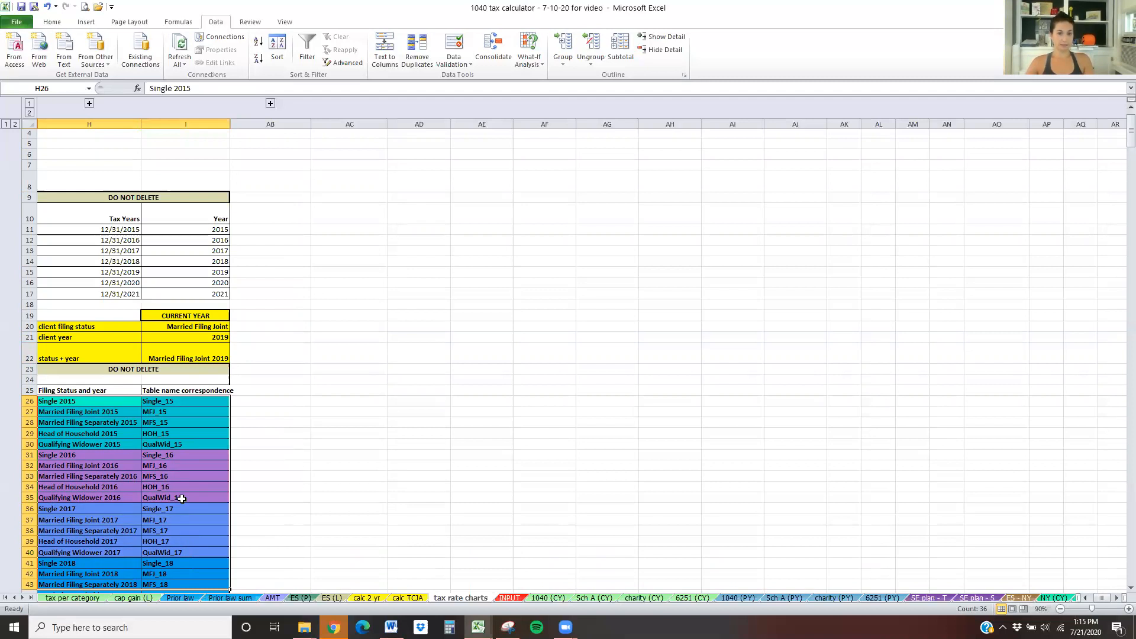
{"action": "left_click", "coordinate": [161, 352]}
{"action": "scroll", "coordinate": [118, 236], "scroll_direction": "up", "scroll_amount": 1}
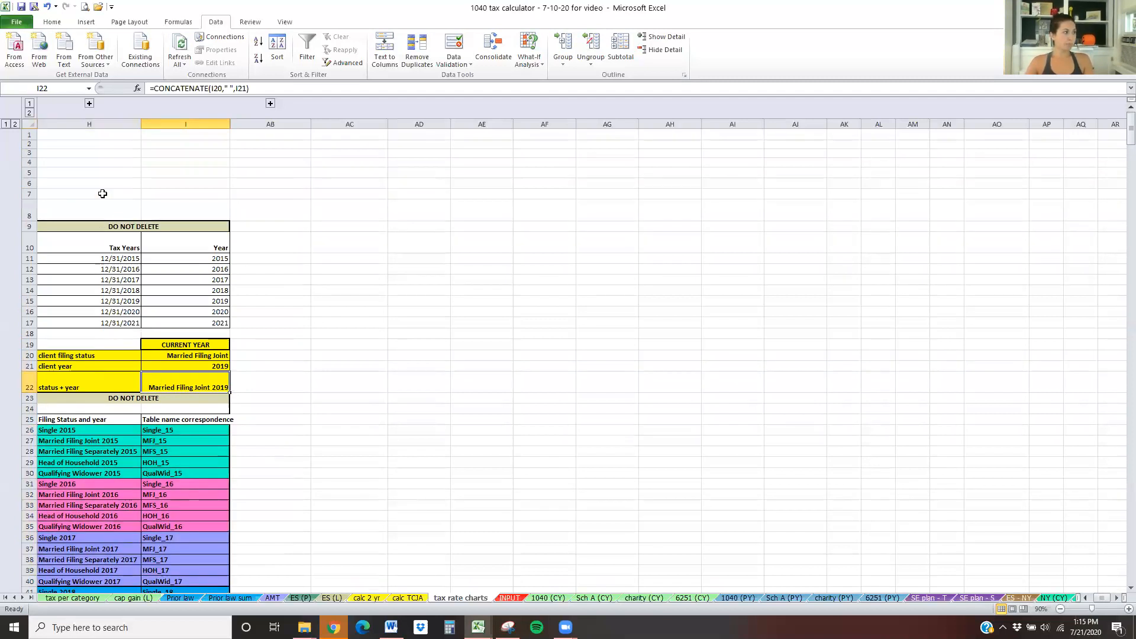
Expand the collapsed columns A to G and inspect the current-year designated table's VLOOKUP formula in B12 and its lookup cell I22.
{"action": "left_click", "coordinate": [89, 103]}
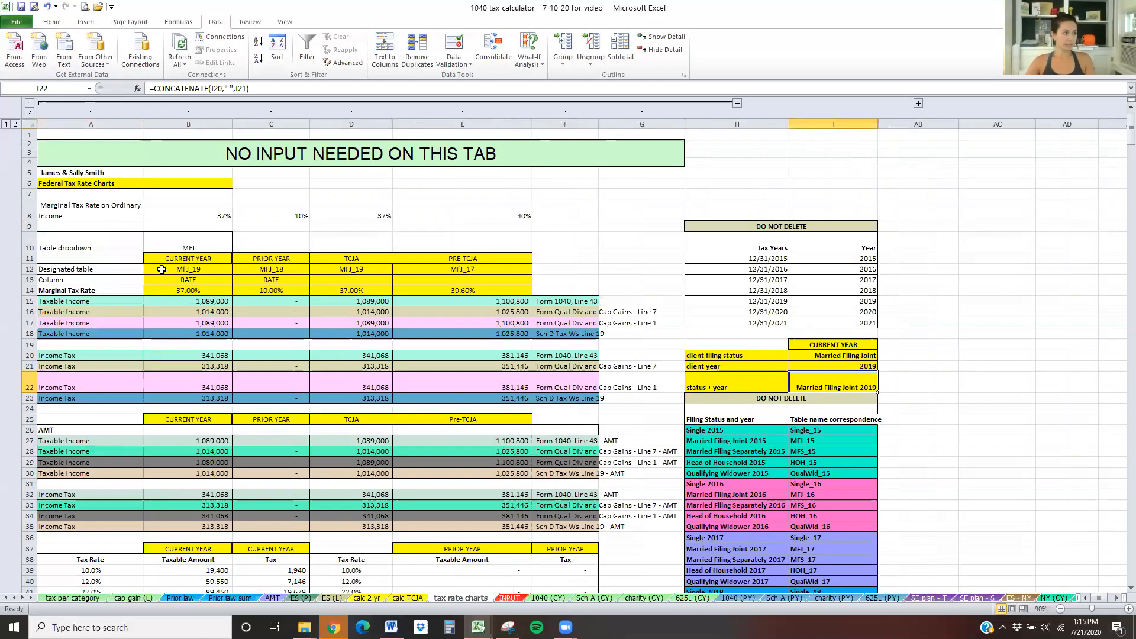
{"action": "left_click", "coordinate": [161, 269]}
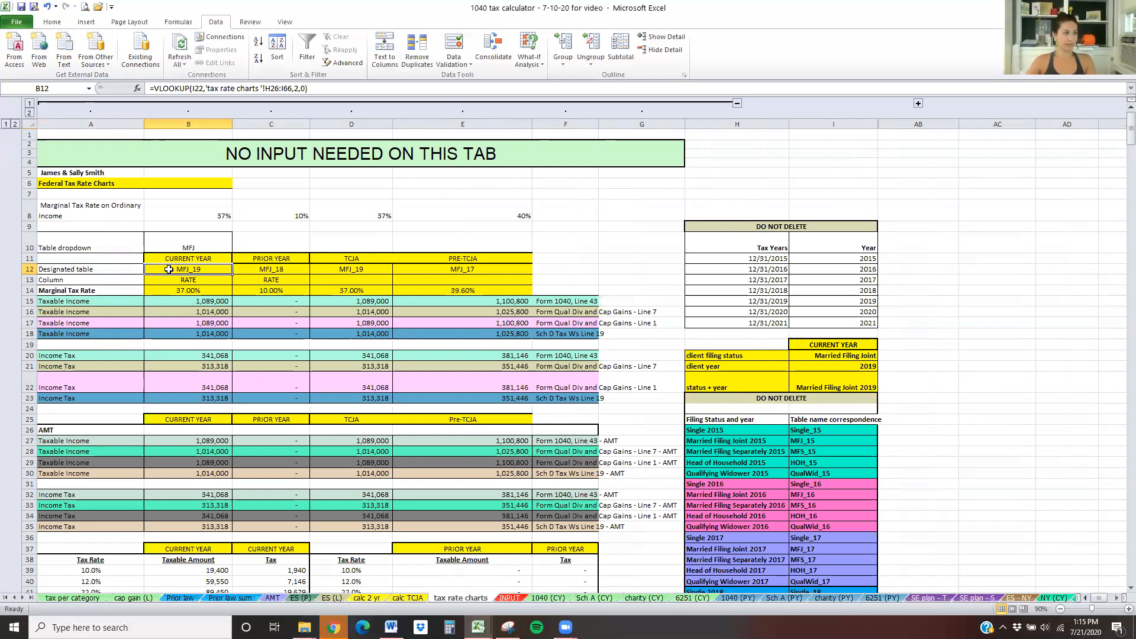
{"action": "double_click", "coordinate": [167, 270]}
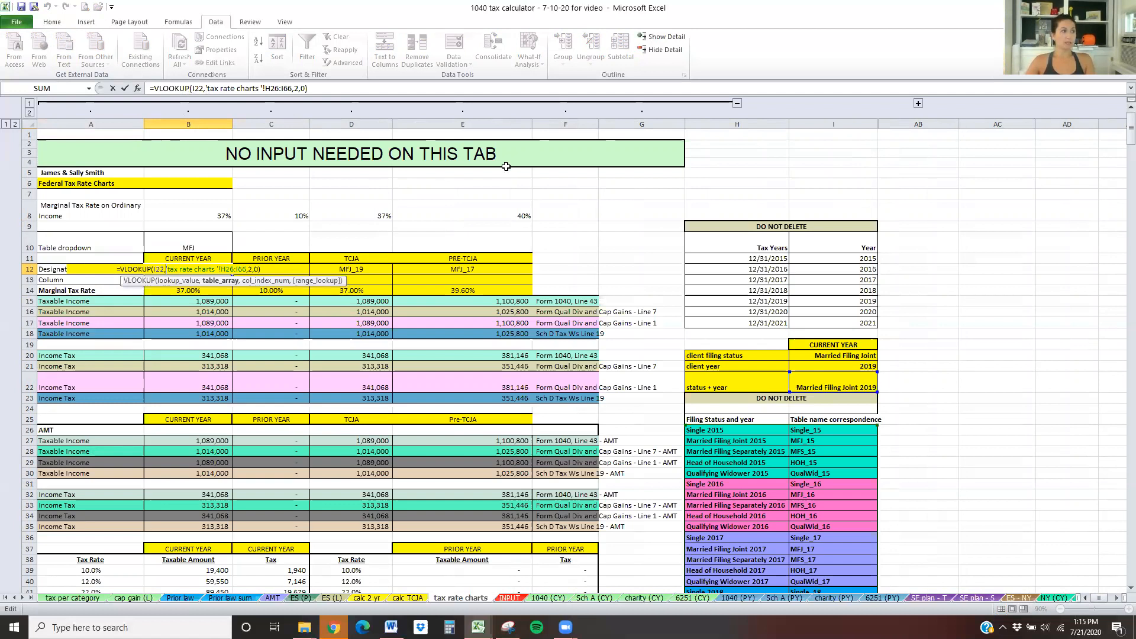
{"action": "scroll", "coordinate": [505, 163], "scroll_direction": "down", "scroll_amount": 2}
{"action": "left_click", "coordinate": [200, 90]}
{"action": "left_click", "coordinate": [825, 324]}
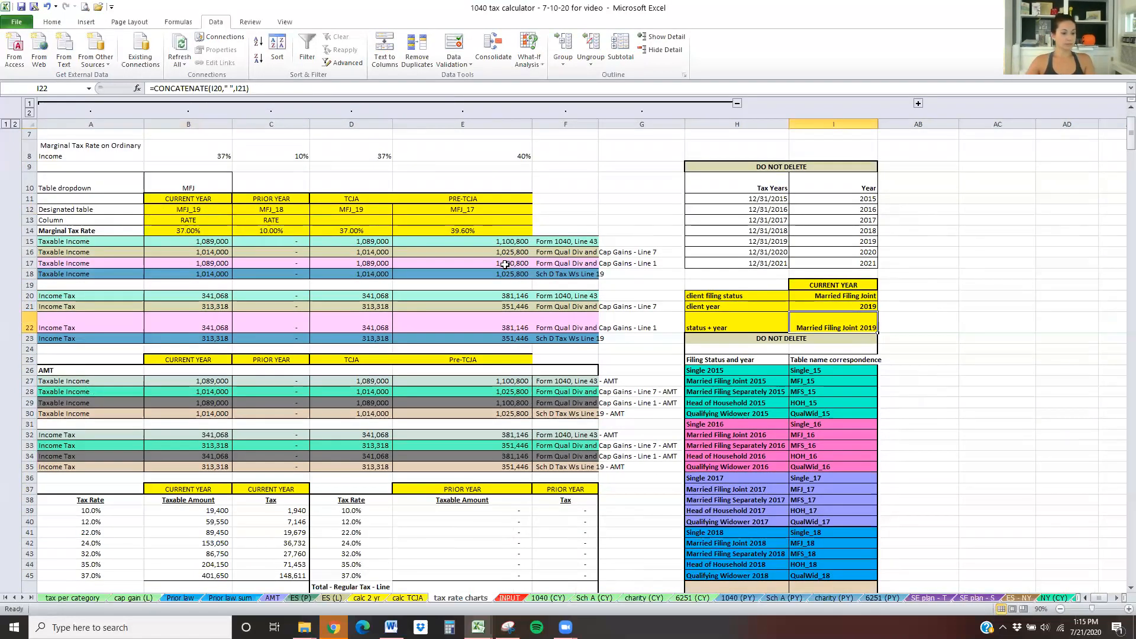
Check the table array in B12's VLOOKUP formula and highlight the matching range H26:I66.
{"action": "left_click", "coordinate": [189, 212]}
{"action": "double_click", "coordinate": [195, 209]}
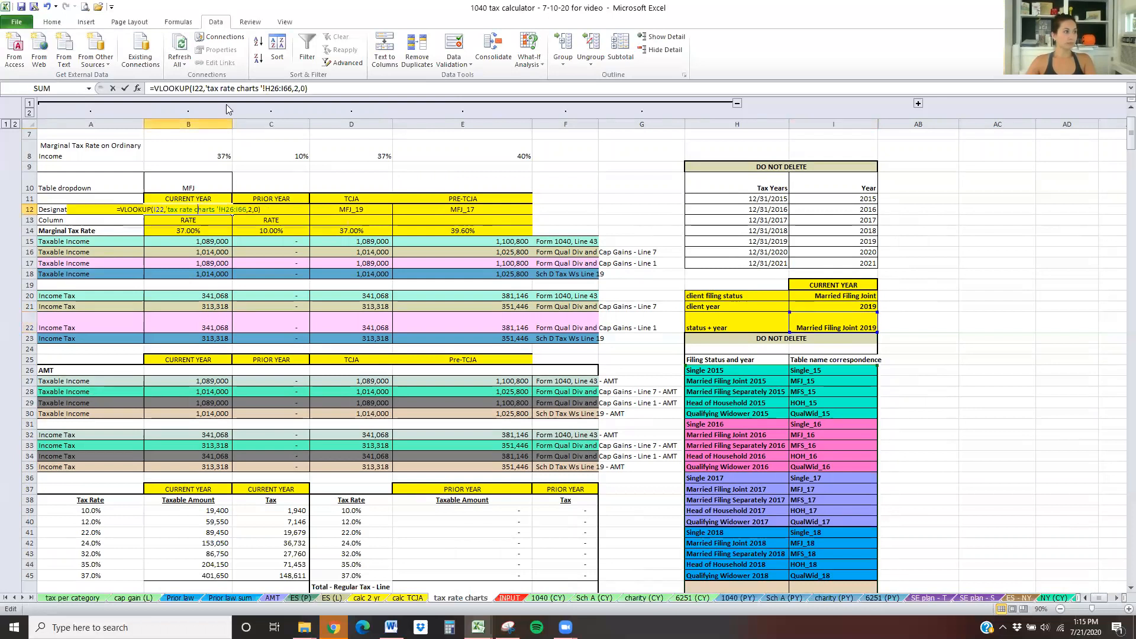
{"action": "left_click", "coordinate": [237, 86]}
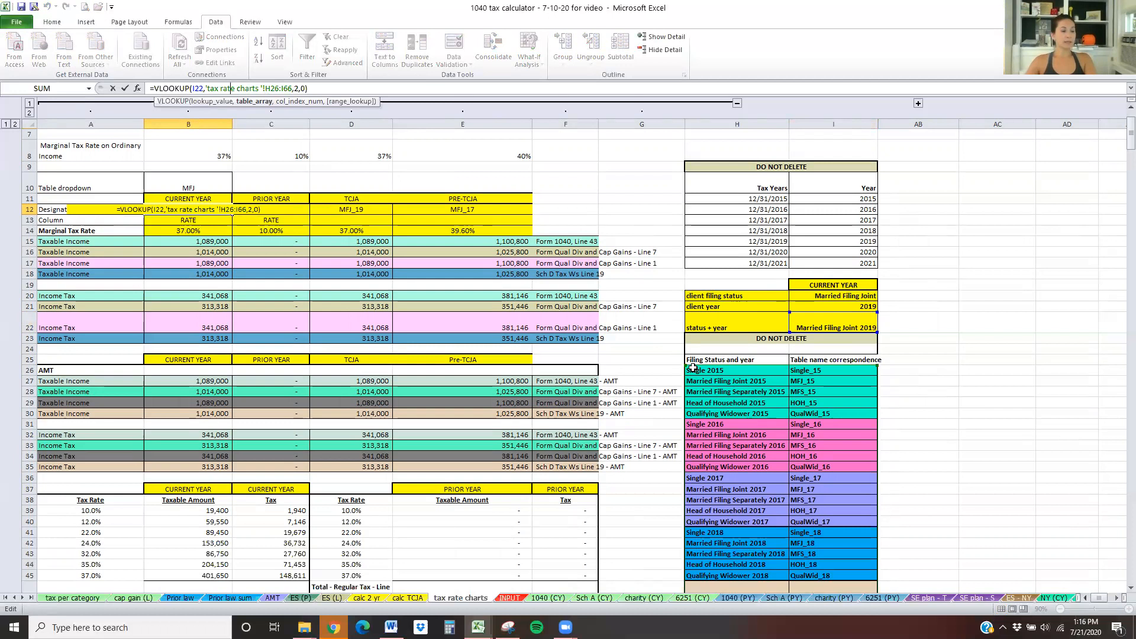
{"action": "left_click_drag", "start_coordinate": [692, 368], "coordinate": [818, 570]}
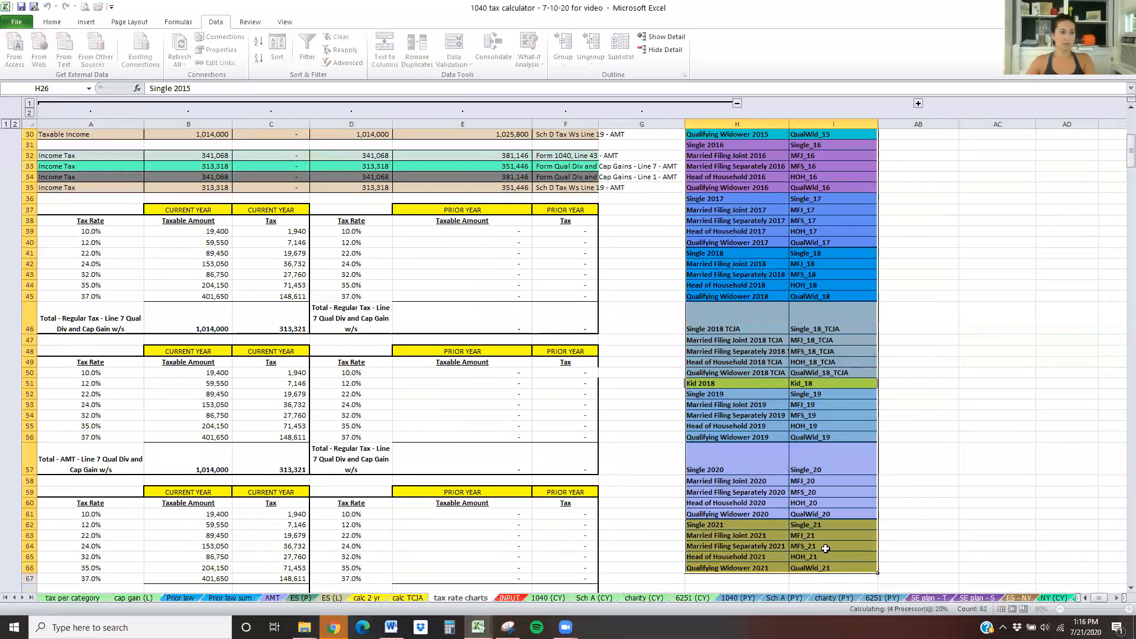
{"action": "scroll", "coordinate": [216, 247], "scroll_direction": "up", "scroll_amount": 5}
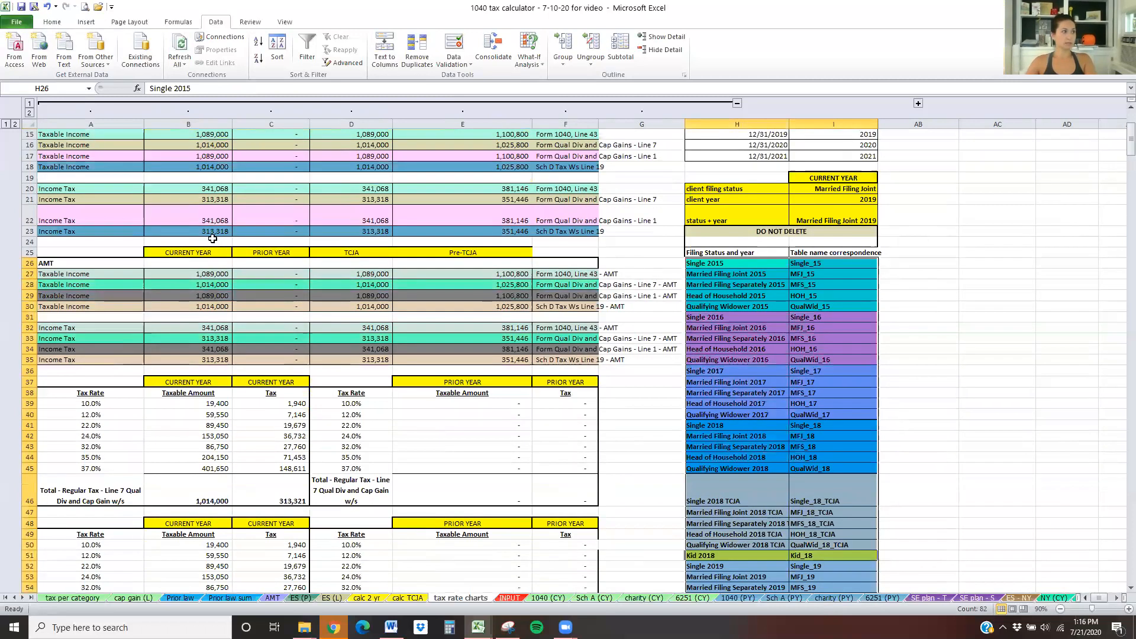
{"action": "scroll", "coordinate": [214, 243], "scroll_direction": "up", "scroll_amount": 3}
Review the lookup value, table array, column index and range lookup of B12's VLOOKUP in the Function Arguments dialog, and close it.
{"action": "double_click", "coordinate": [203, 220]}
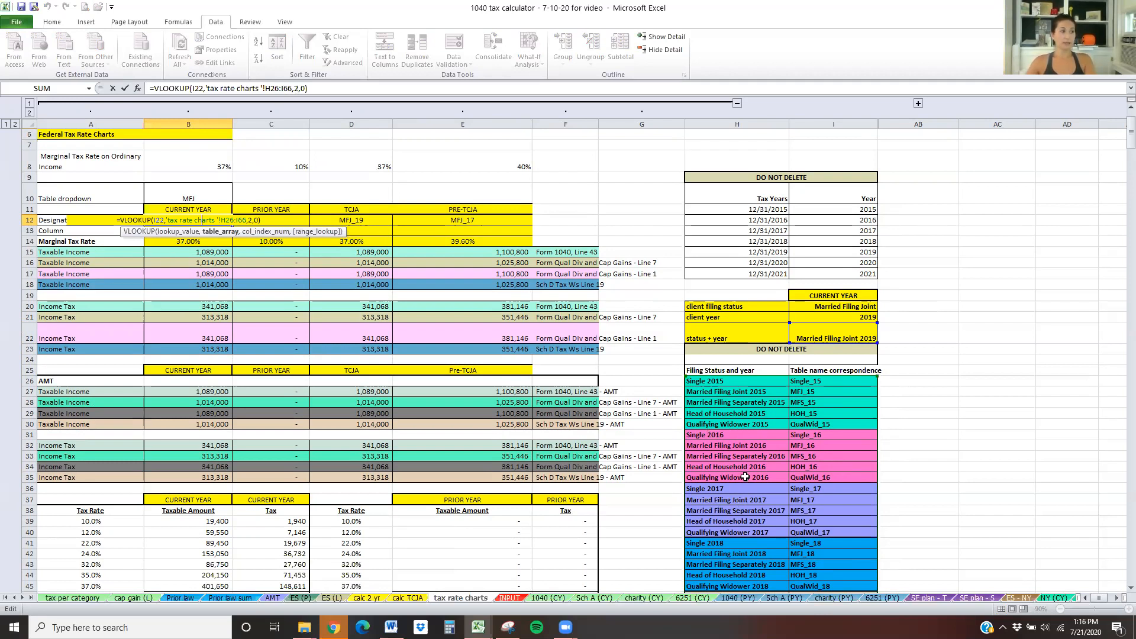
{"action": "left_click", "coordinate": [304, 87]}
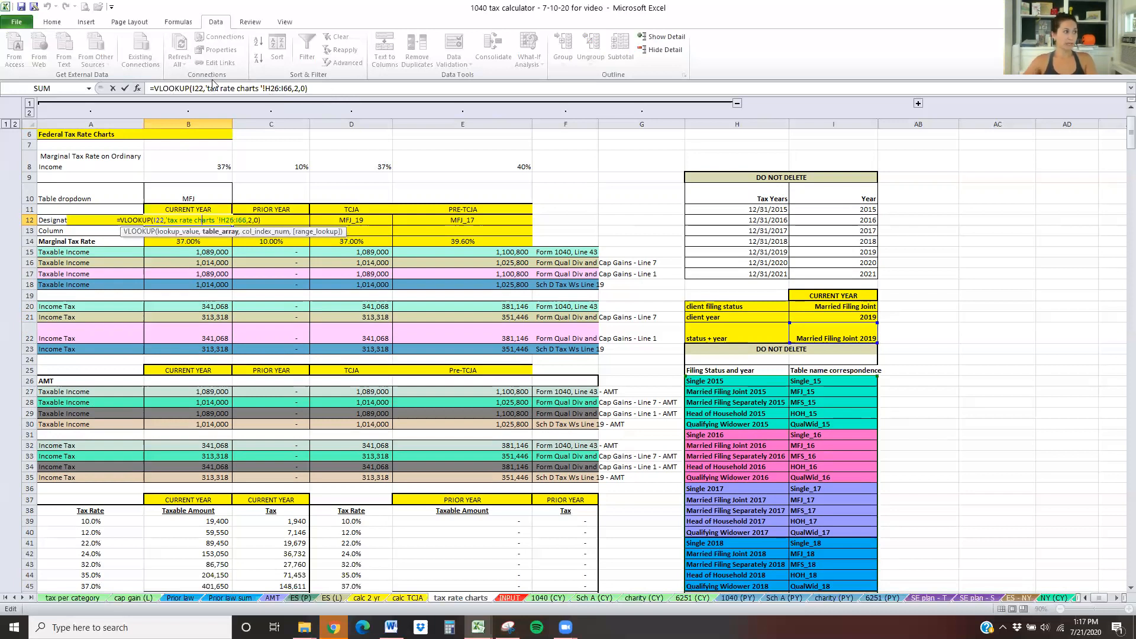
{"action": "left_click", "coordinate": [137, 89]}
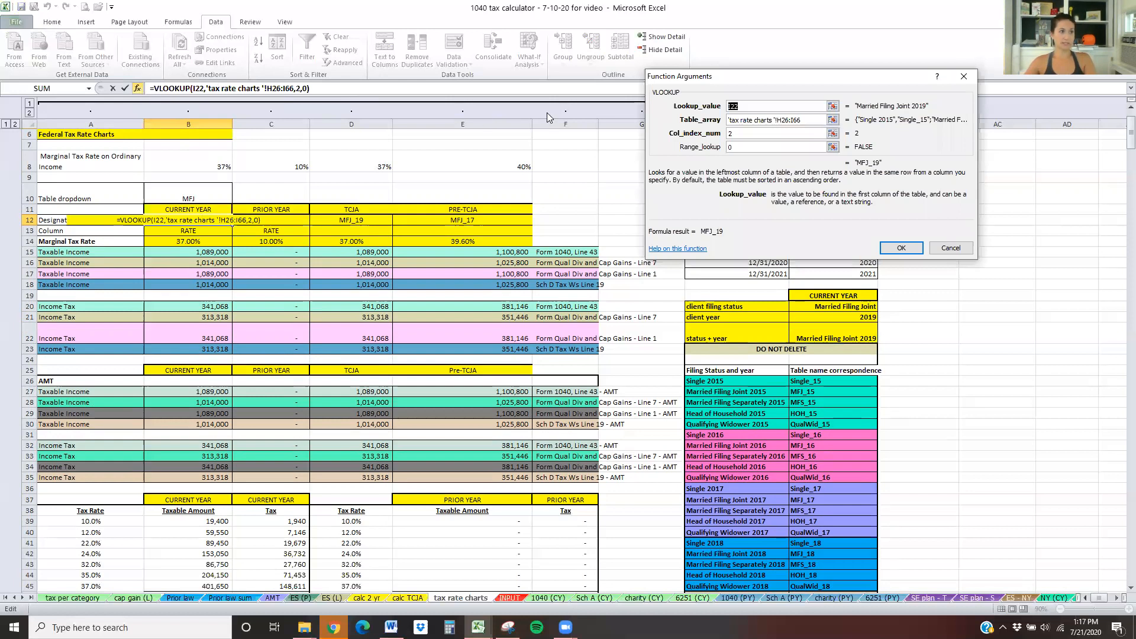
{"action": "left_click", "coordinate": [760, 106]}
{"action": "left_click_drag", "start_coordinate": [778, 76], "coordinate": [731, 70]}
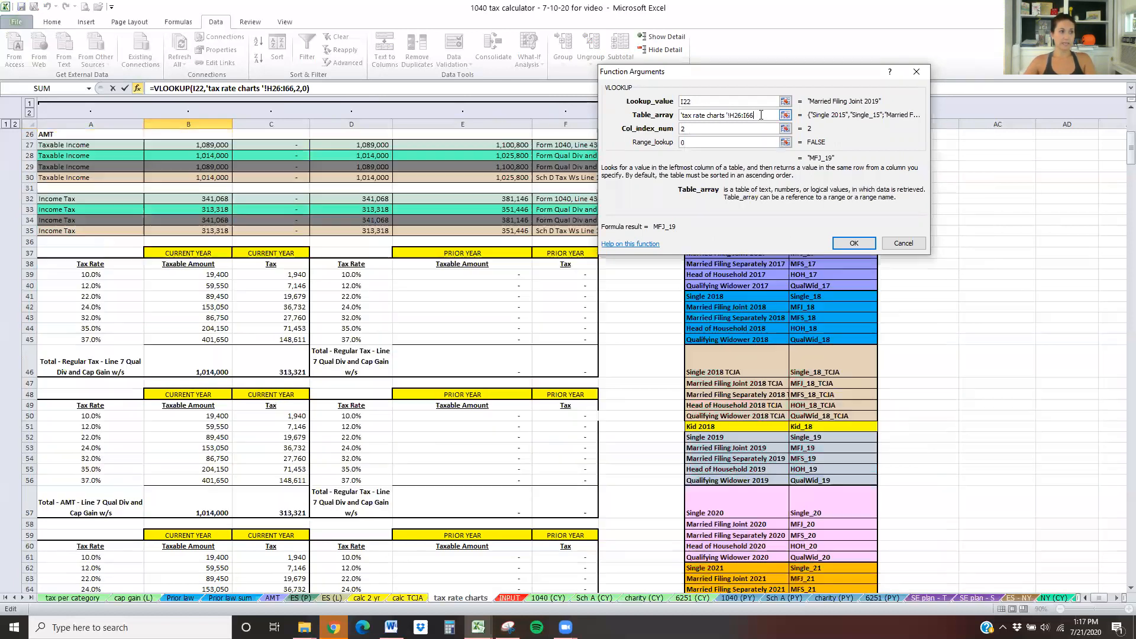
{"action": "left_click", "coordinate": [760, 115]}
{"action": "left_click", "coordinate": [697, 128]}
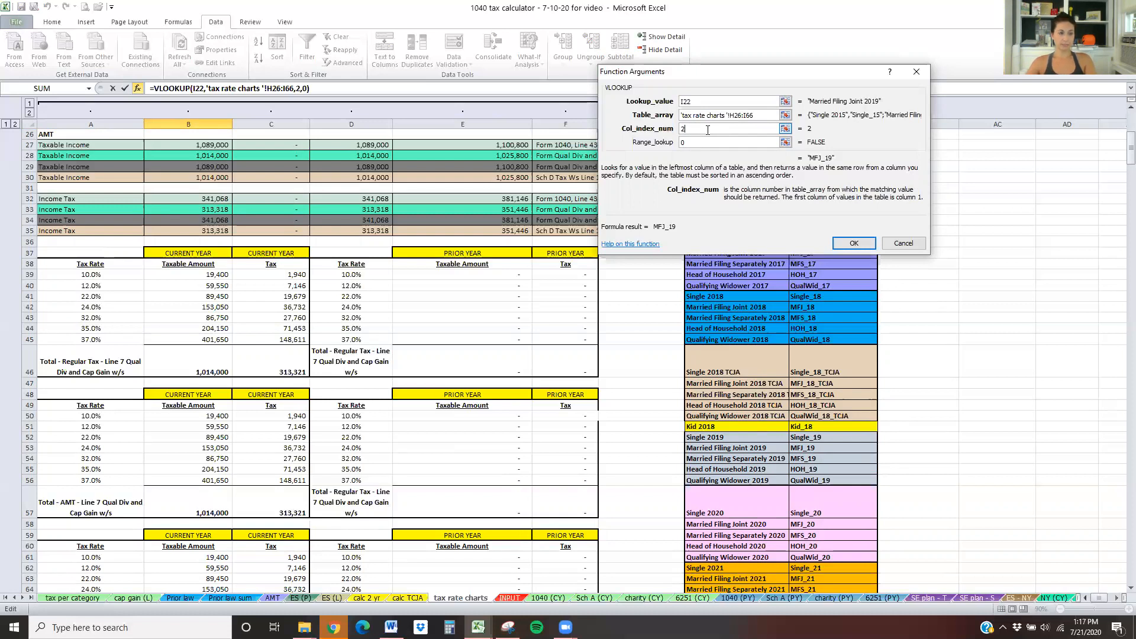
{"action": "left_click", "coordinate": [699, 141]}
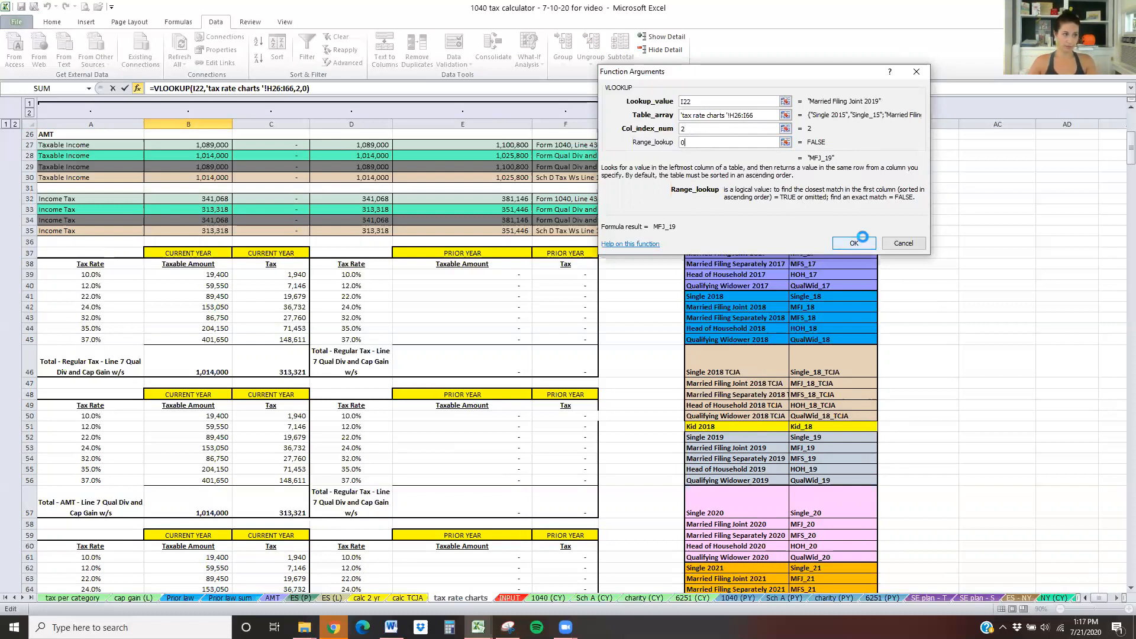
{"action": "left_click", "coordinate": [858, 242]}
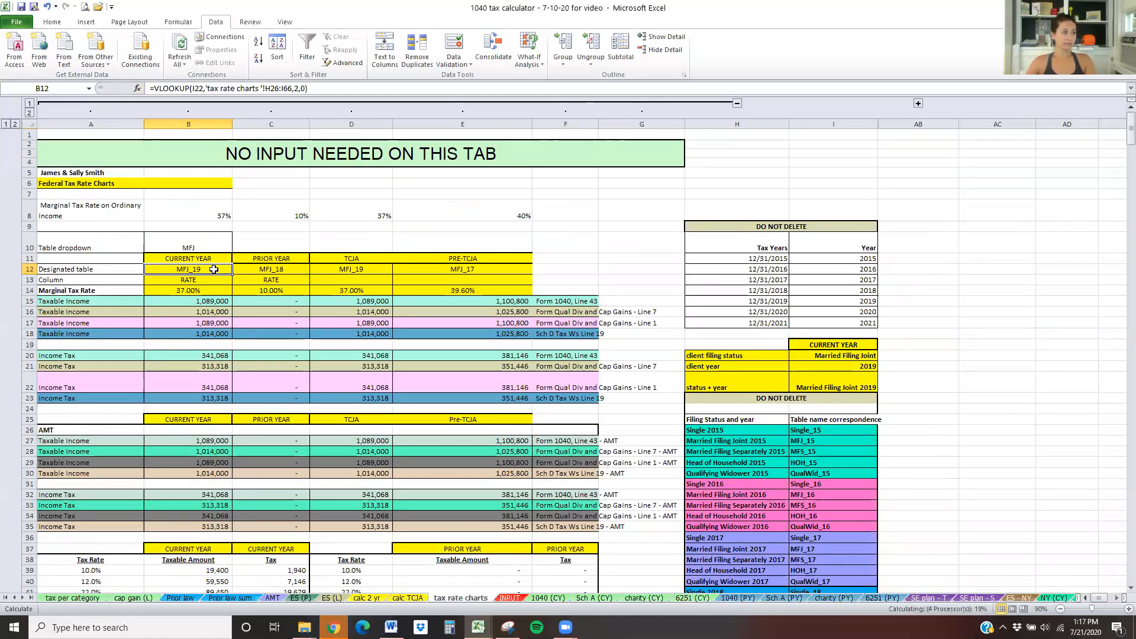
Recheck the designated table cell B12, the status + year cell I22 and the correspondence table below it.
{"action": "double_click", "coordinate": [216, 269]}
{"action": "key", "text": "Escape"}
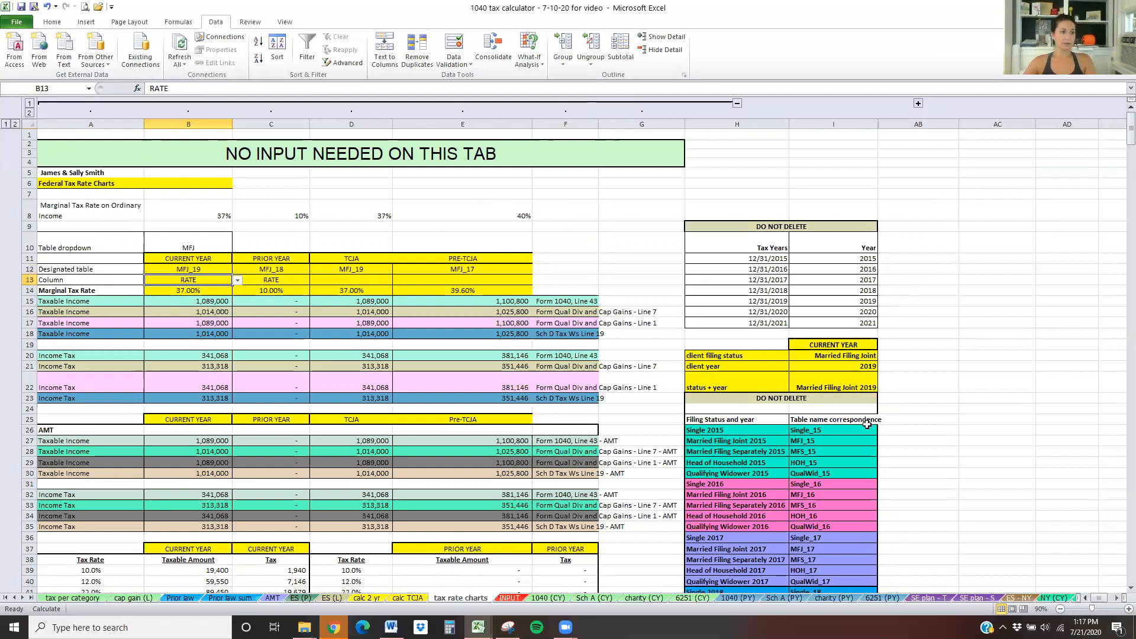
{"action": "left_click", "coordinate": [824, 386]}
{"action": "scroll", "coordinate": [824, 386], "scroll_direction": "down", "scroll_amount": 6}
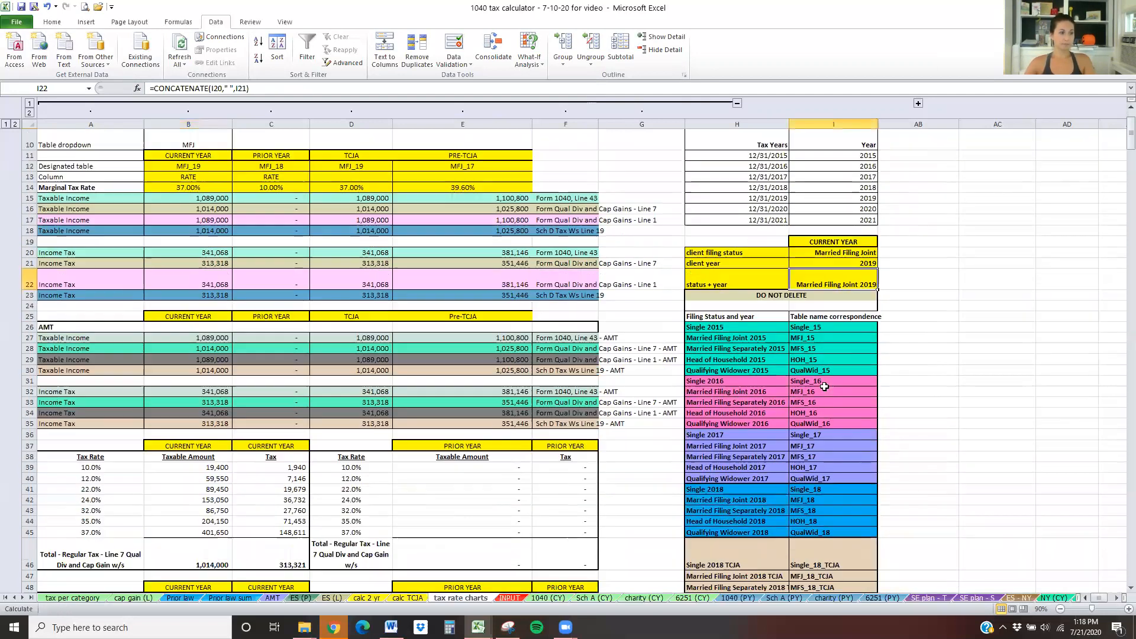
Find the Married Filing Joint 2019 row in the correspondence table, check its table name in I53 and compare it with designated table cell B12.
{"action": "scroll", "coordinate": [806, 340], "scroll_direction": "down", "scroll_amount": 1}
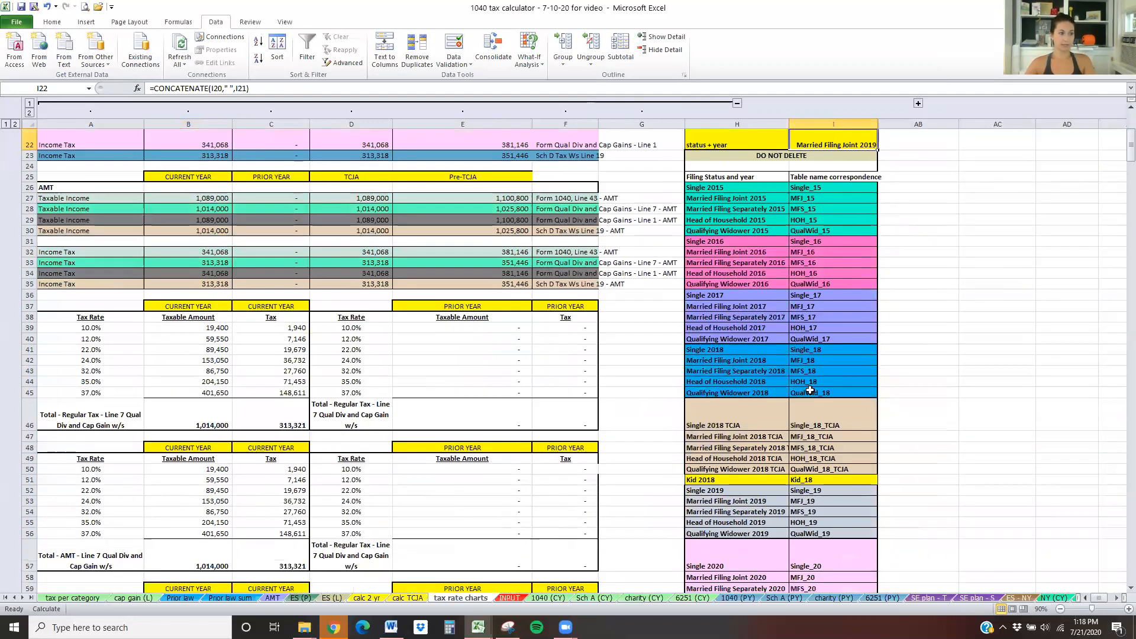
{"action": "scroll", "coordinate": [732, 473], "scroll_direction": "down", "scroll_amount": 2}
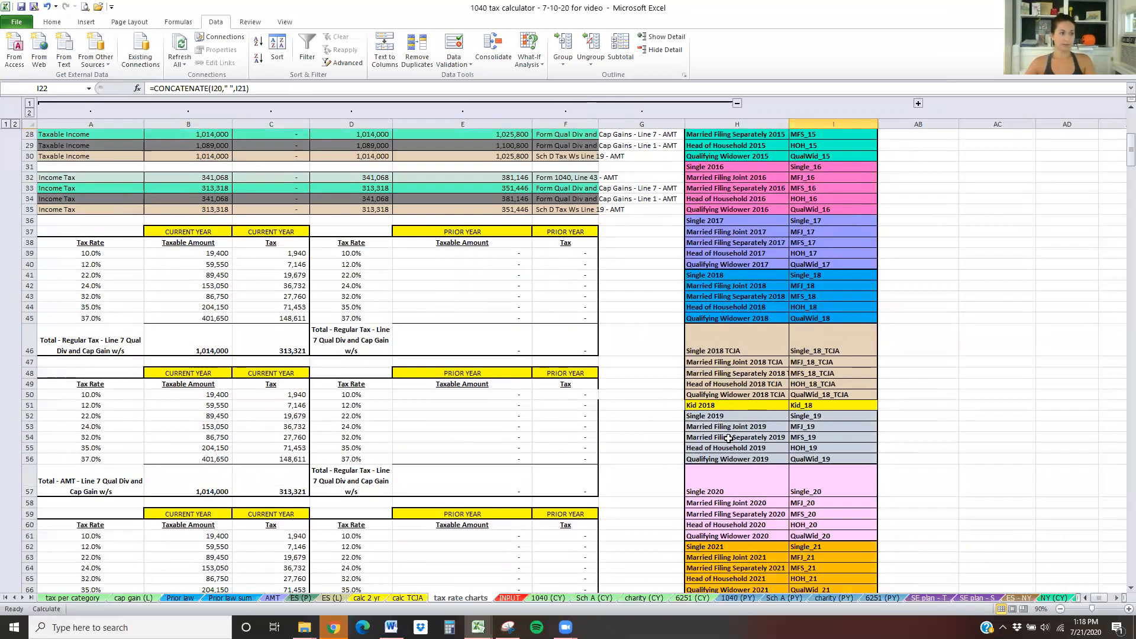
{"action": "left_click_drag", "start_coordinate": [701, 425], "coordinate": [825, 423]}
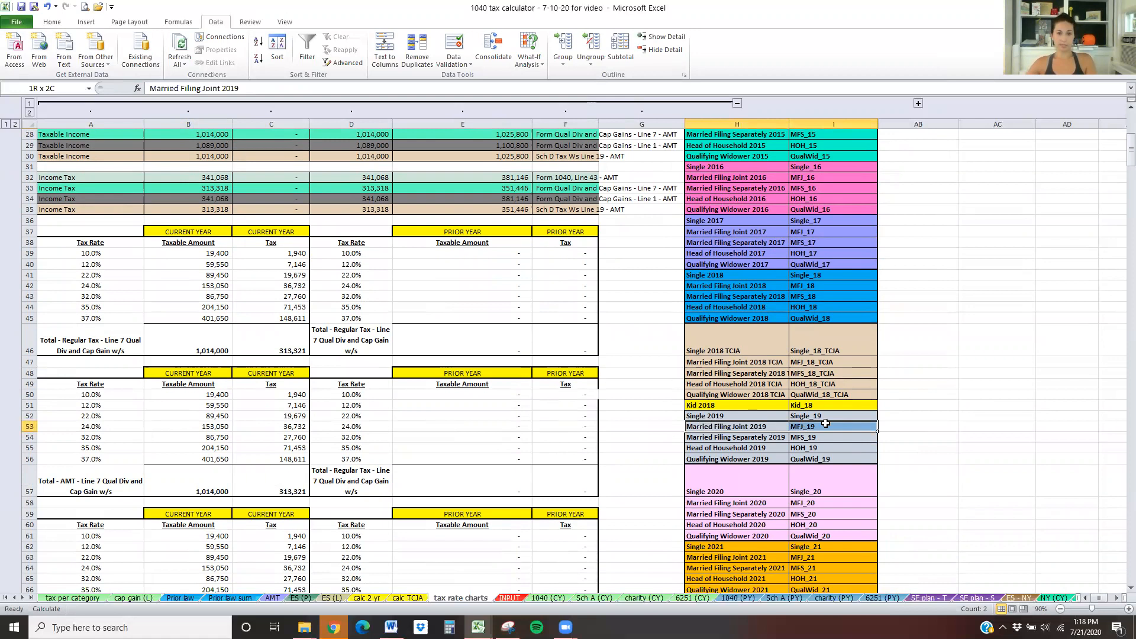
{"action": "left_click_drag", "start_coordinate": [825, 424], "coordinate": [825, 424]}
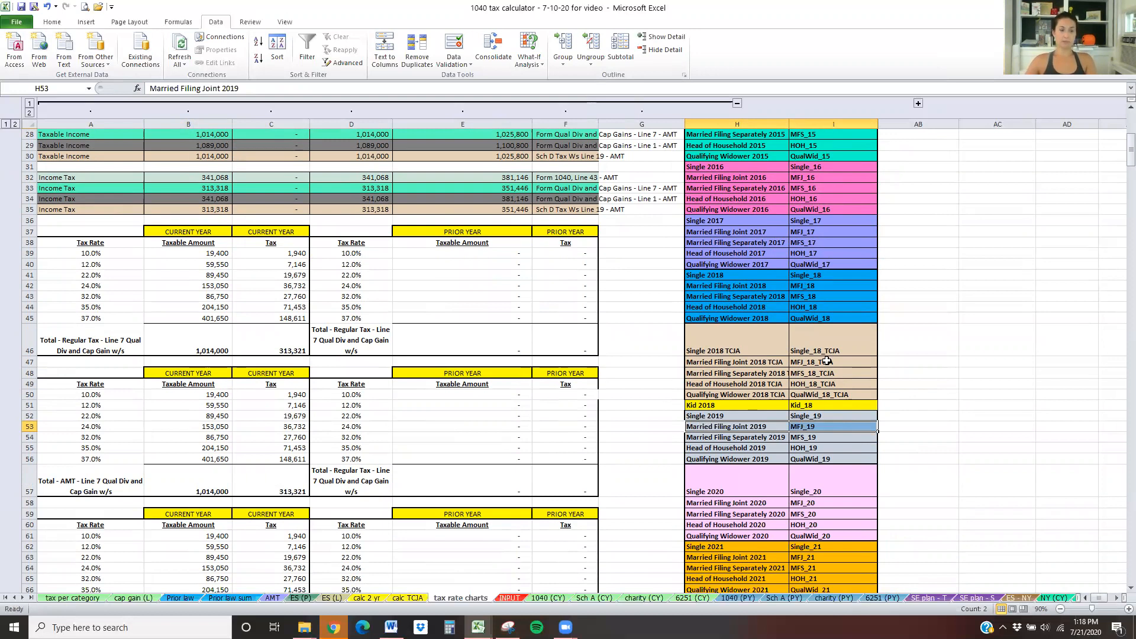
{"action": "left_click", "coordinate": [834, 425]}
{"action": "scroll", "coordinate": [405, 298], "scroll_direction": "up", "scroll_amount": 9}
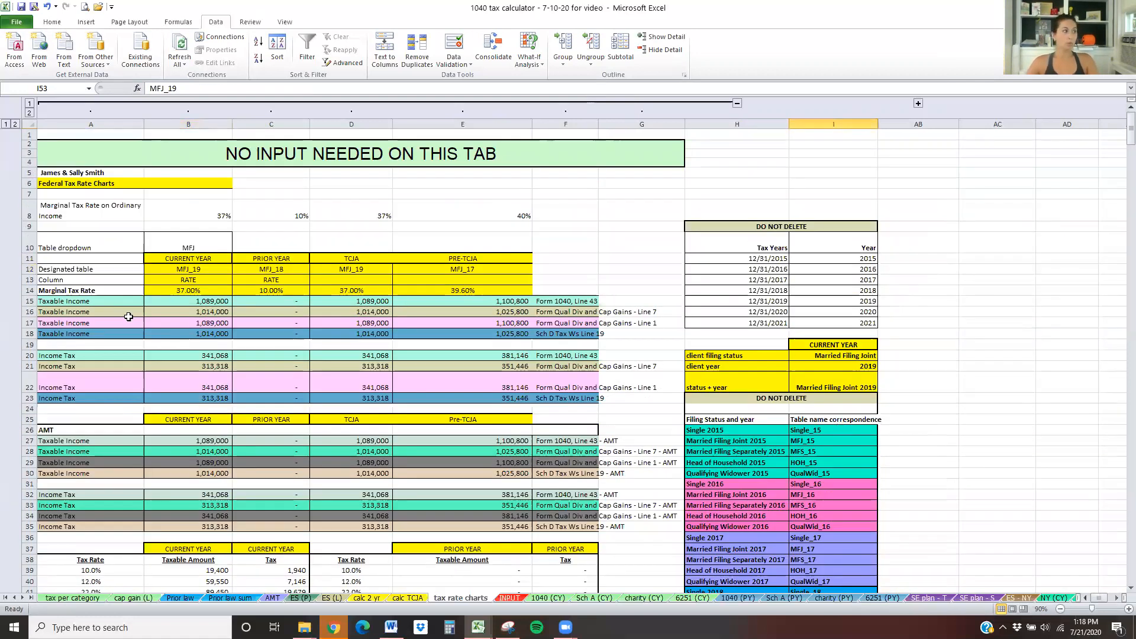
{"action": "left_click", "coordinate": [167, 271]}
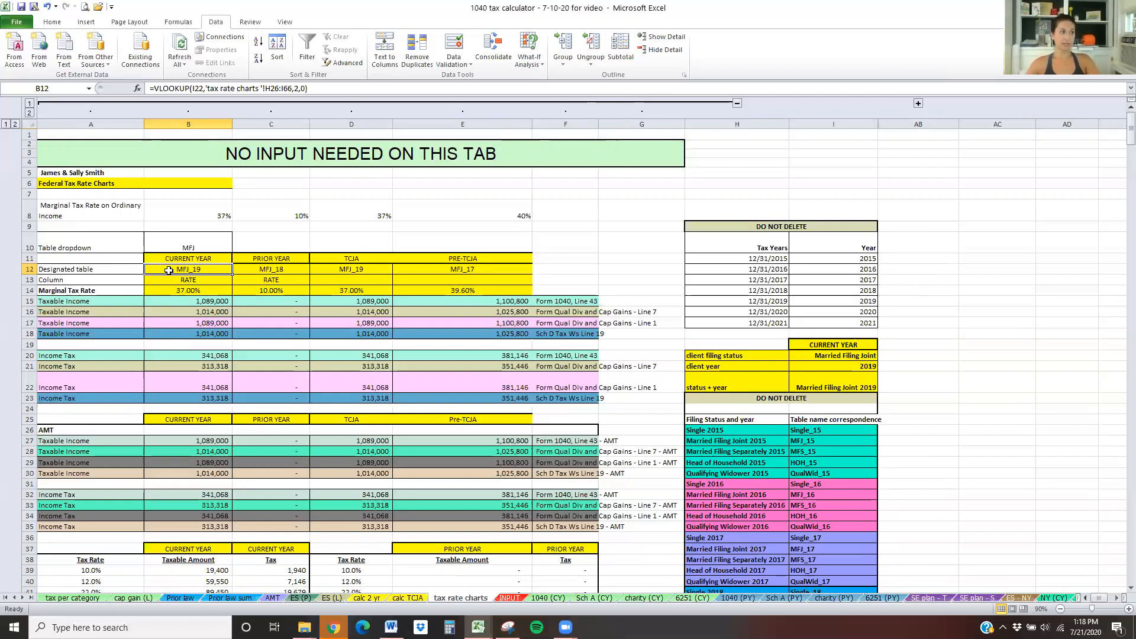
Expand the collapsed row group holding the 2019 tax charts.
{"action": "scroll", "coordinate": [213, 269], "scroll_direction": "down", "scroll_amount": 5}
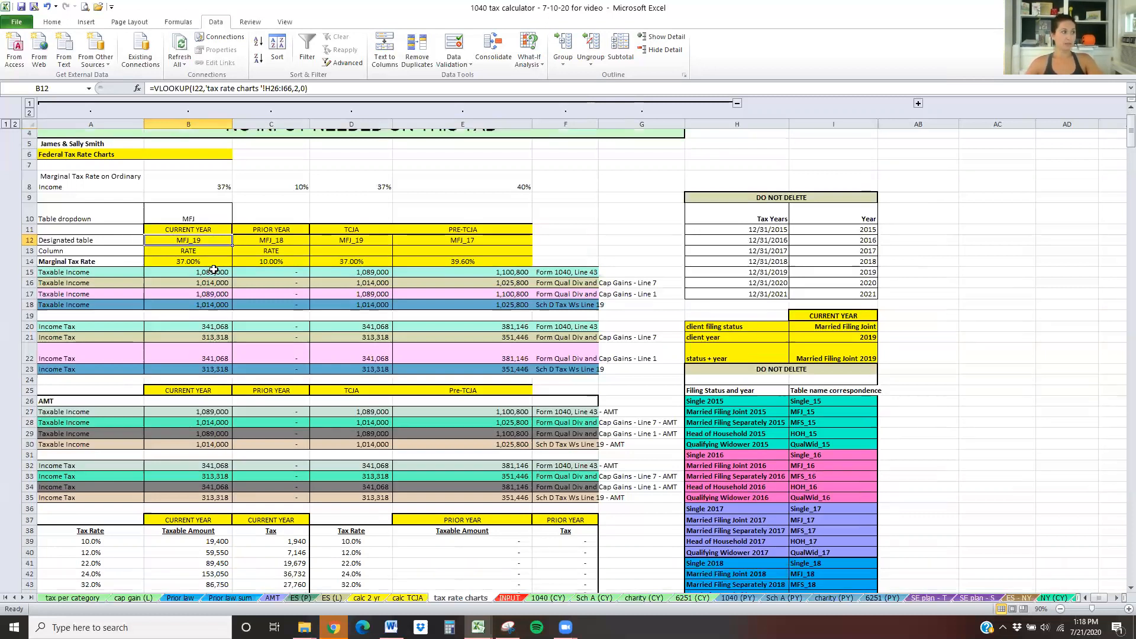
{"action": "scroll", "coordinate": [183, 199], "scroll_direction": "down", "scroll_amount": 16}
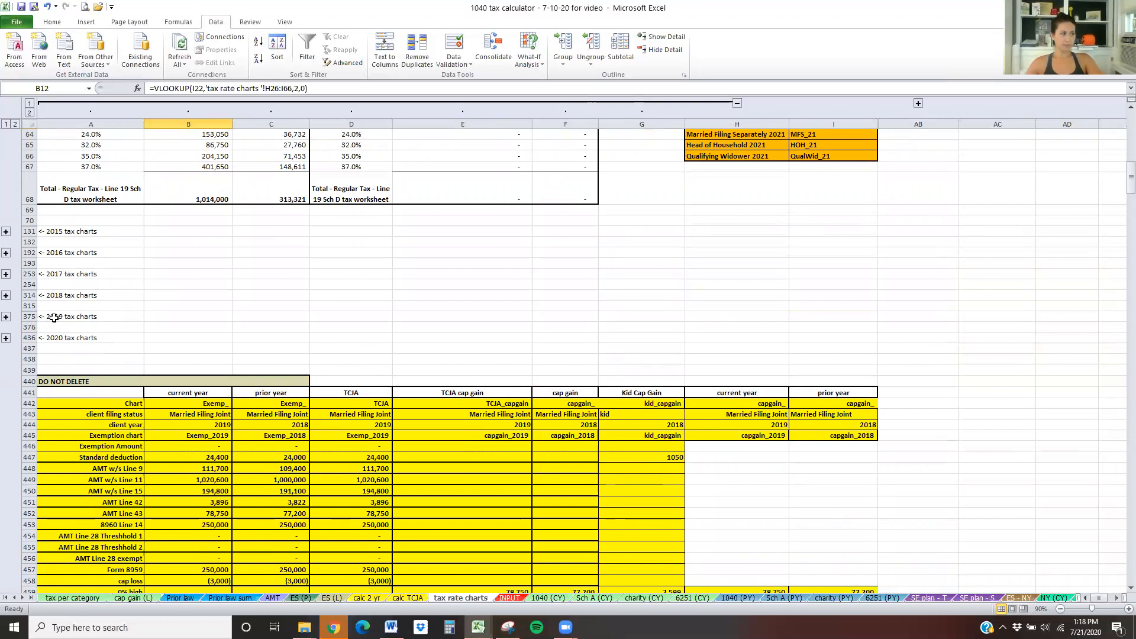
{"action": "left_click", "coordinate": [116, 316]}
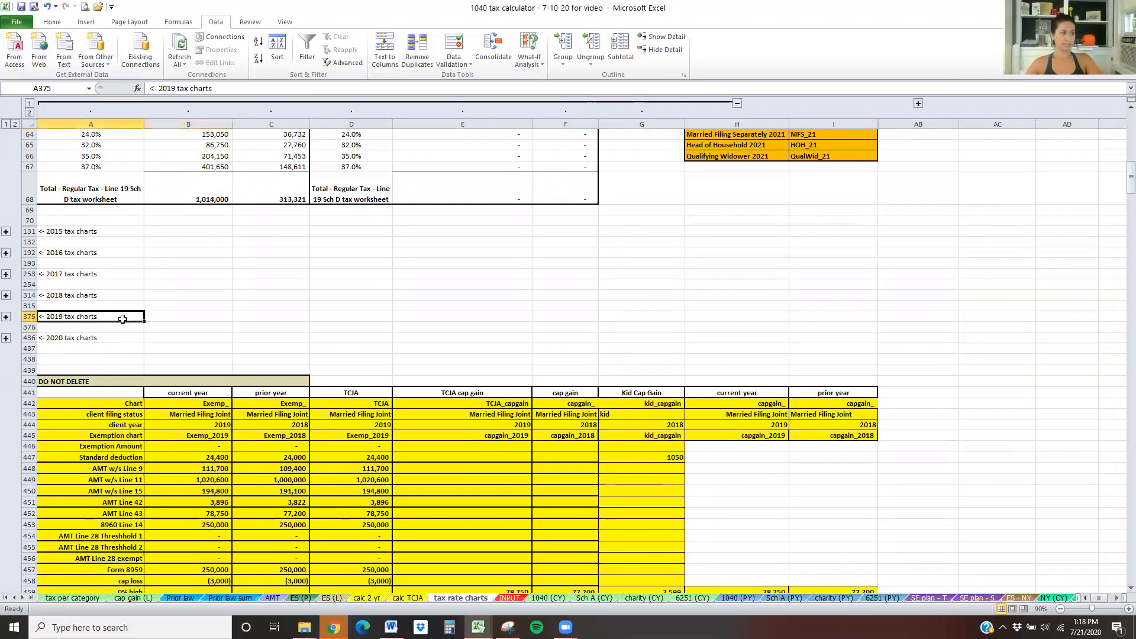
{"action": "left_click", "coordinate": [6, 316]}
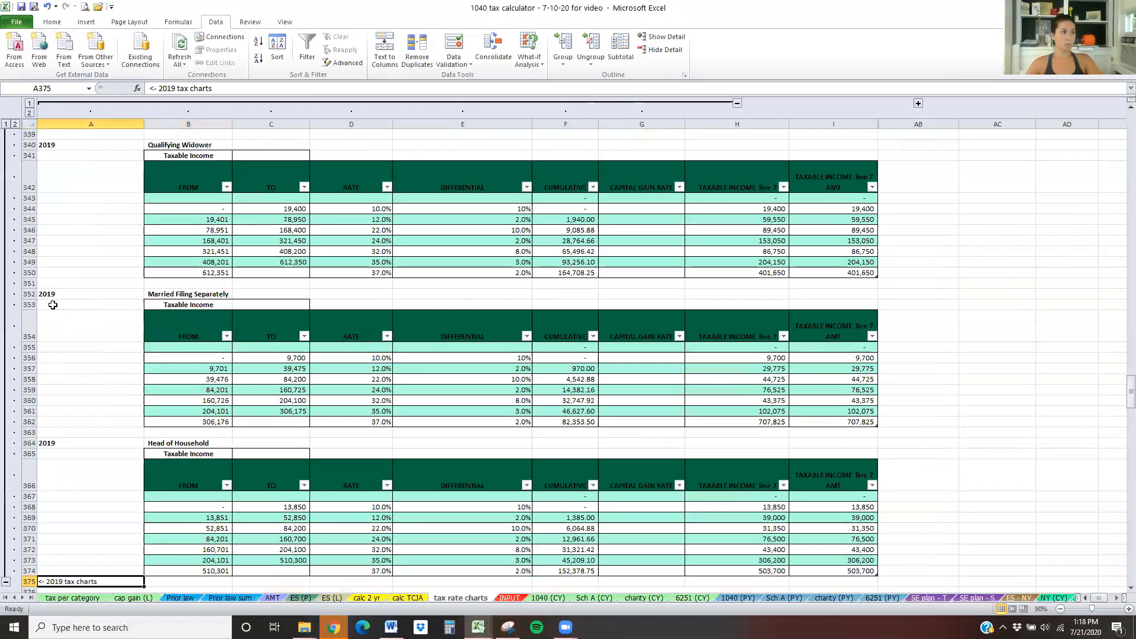
Review the year and filing status headings of the 2019 Single and Married Filing Jointly tax charts.
{"action": "scroll", "coordinate": [86, 296], "scroll_direction": "up", "scroll_amount": 1}
{"action": "scroll", "coordinate": [90, 235], "scroll_direction": "up", "scroll_amount": 7}
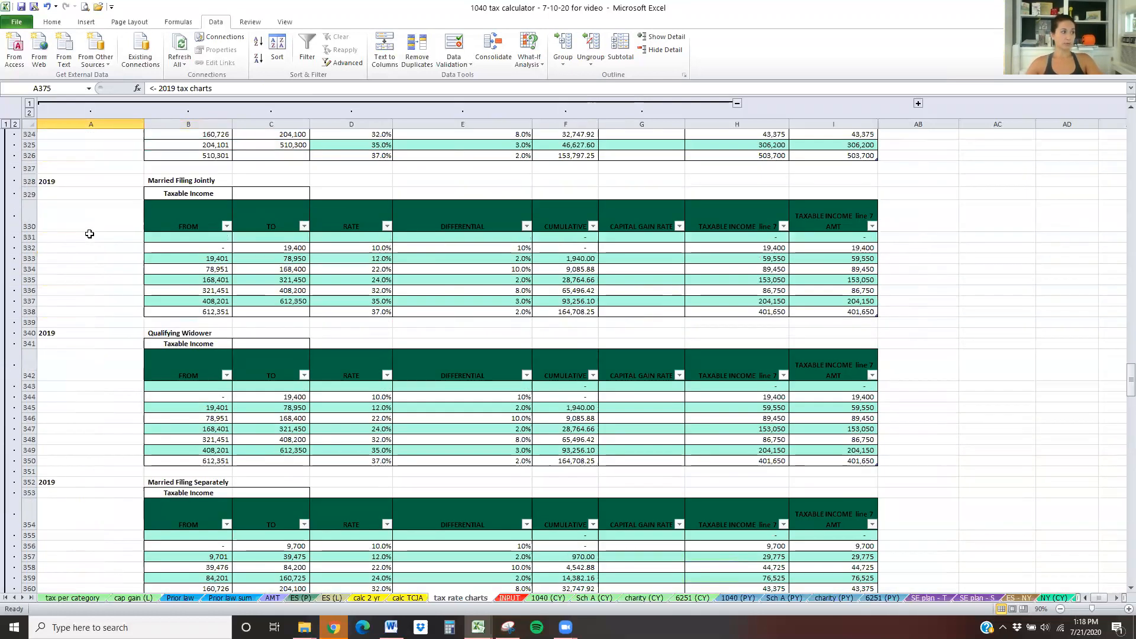
{"action": "scroll", "coordinate": [90, 234], "scroll_direction": "up", "scroll_amount": 1}
{"action": "left_click", "coordinate": [52, 189]}
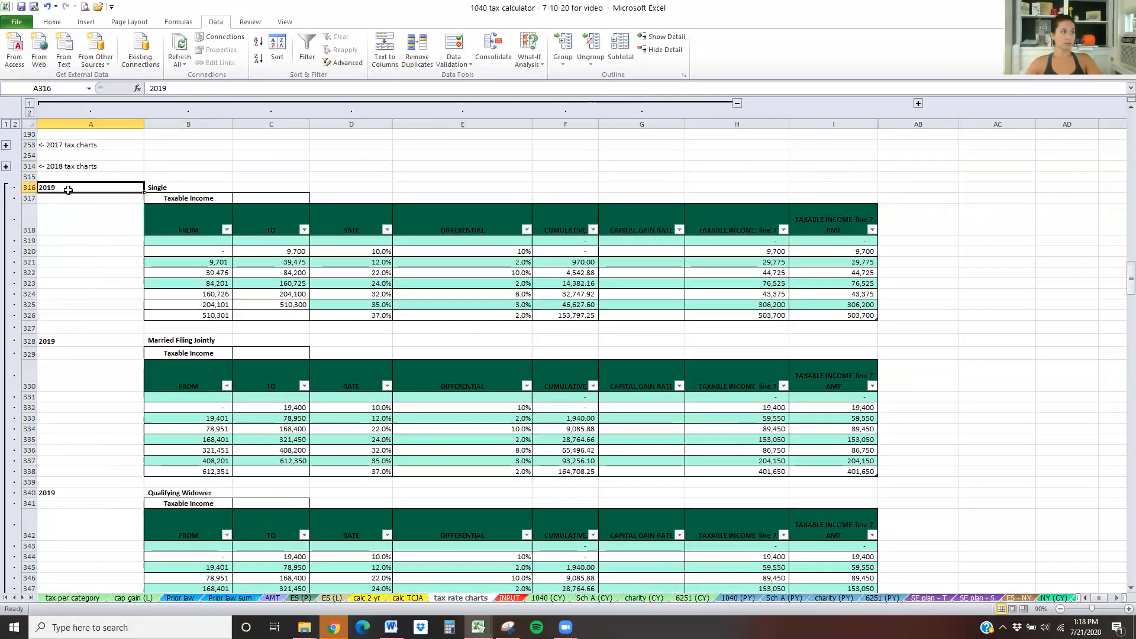
{"action": "left_click", "coordinate": [178, 186]}
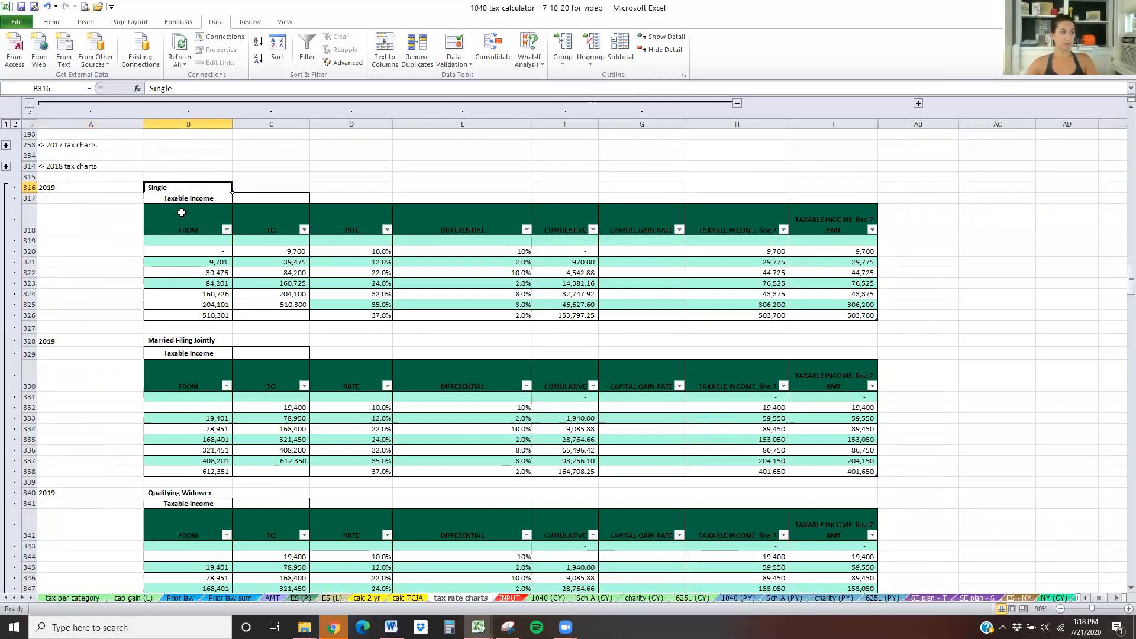
{"action": "left_click", "coordinate": [209, 337]}
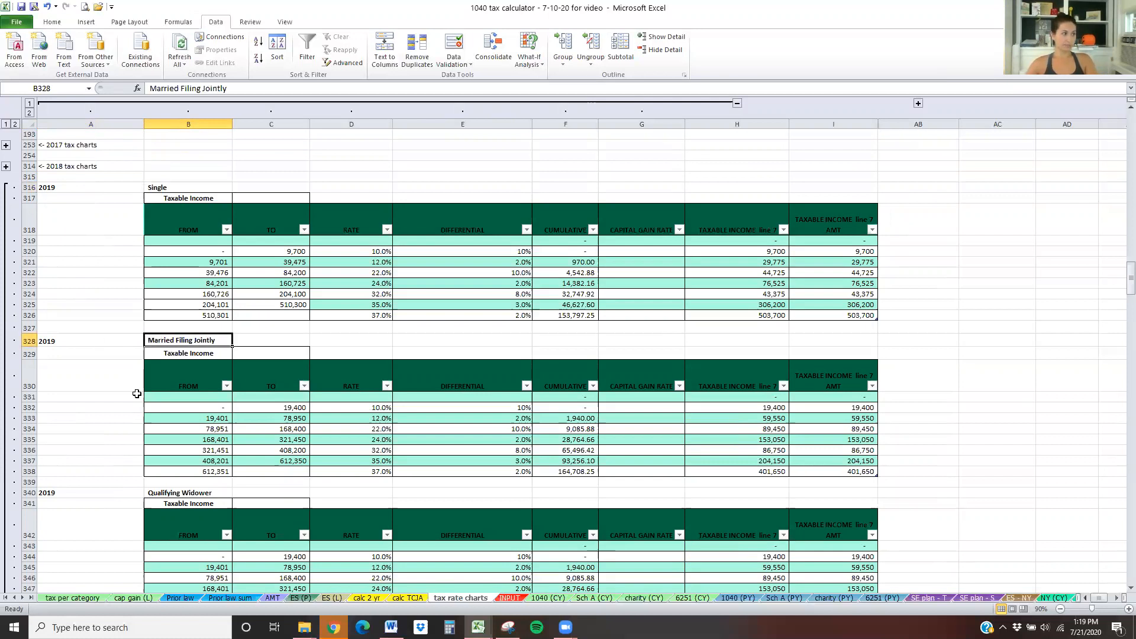
Check the table names assigned to the 2019 Married Filing Jointly and Single charts in the table design properties.
{"action": "left_click", "coordinate": [186, 421]}
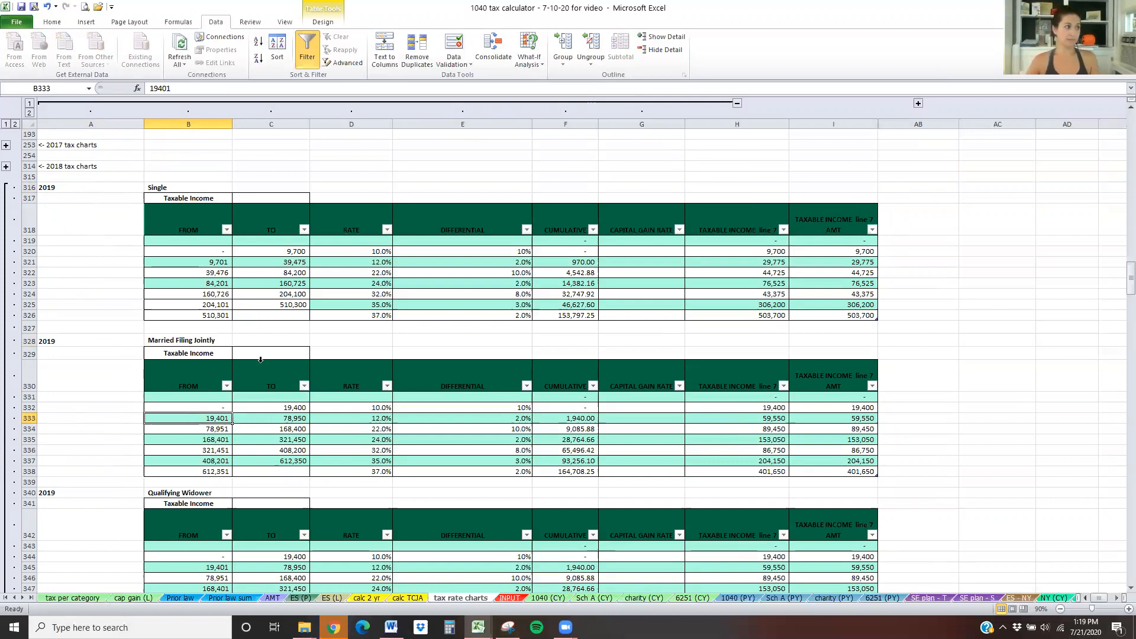
{"action": "left_click", "coordinate": [303, 425]}
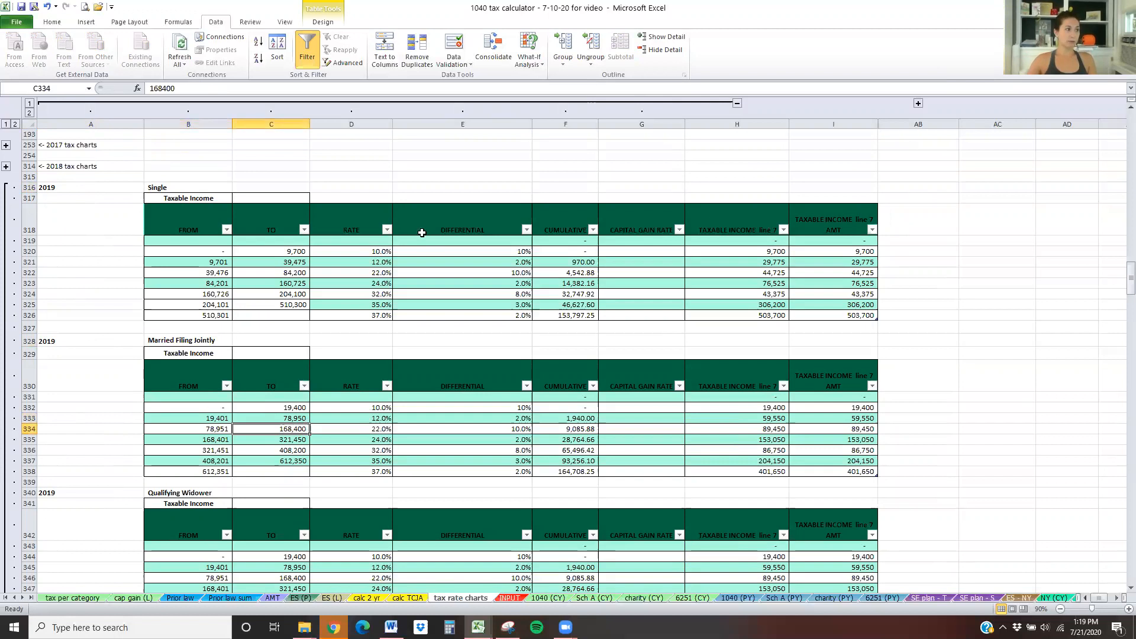
{"action": "left_click", "coordinate": [329, 14]}
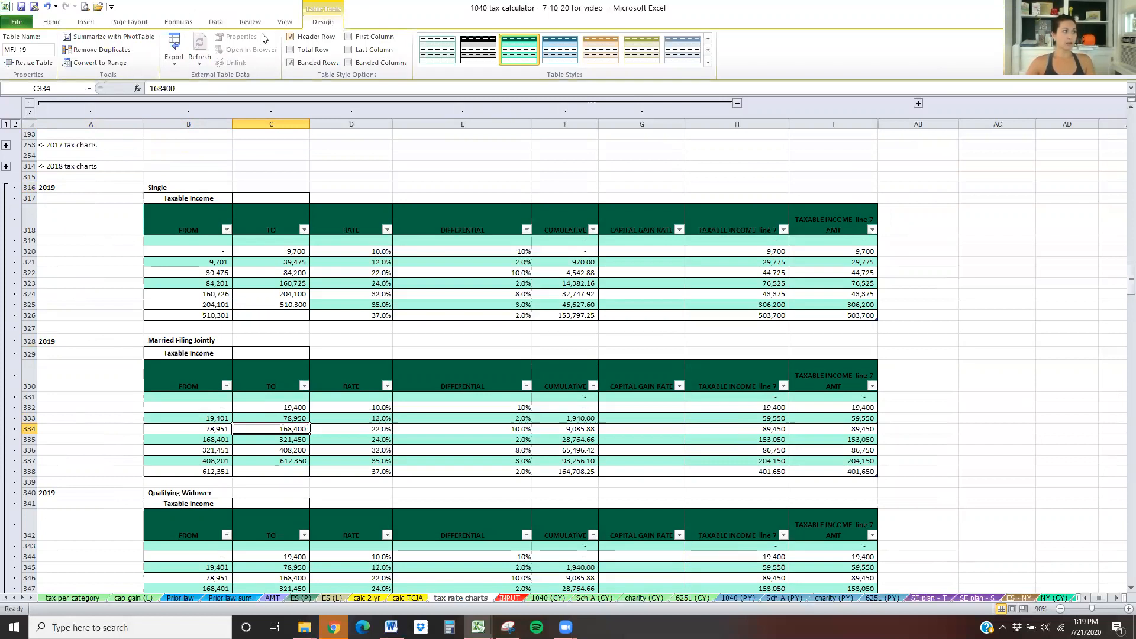
{"action": "left_click", "coordinate": [39, 52]}
{"action": "left_click", "coordinate": [40, 51]}
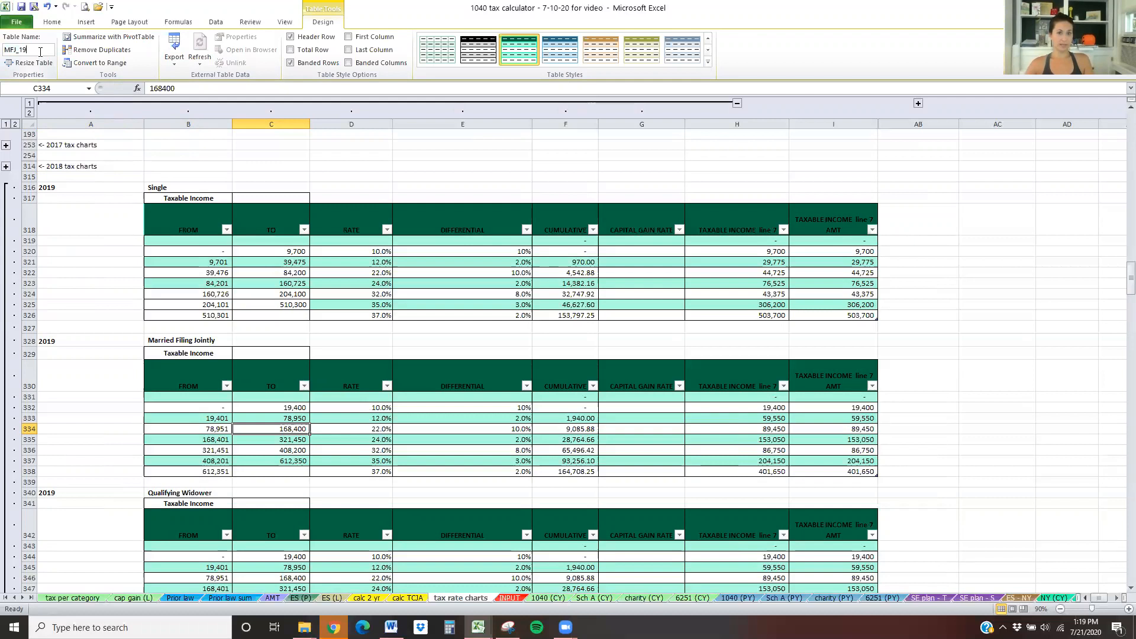
{"action": "left_click", "coordinate": [88, 242]}
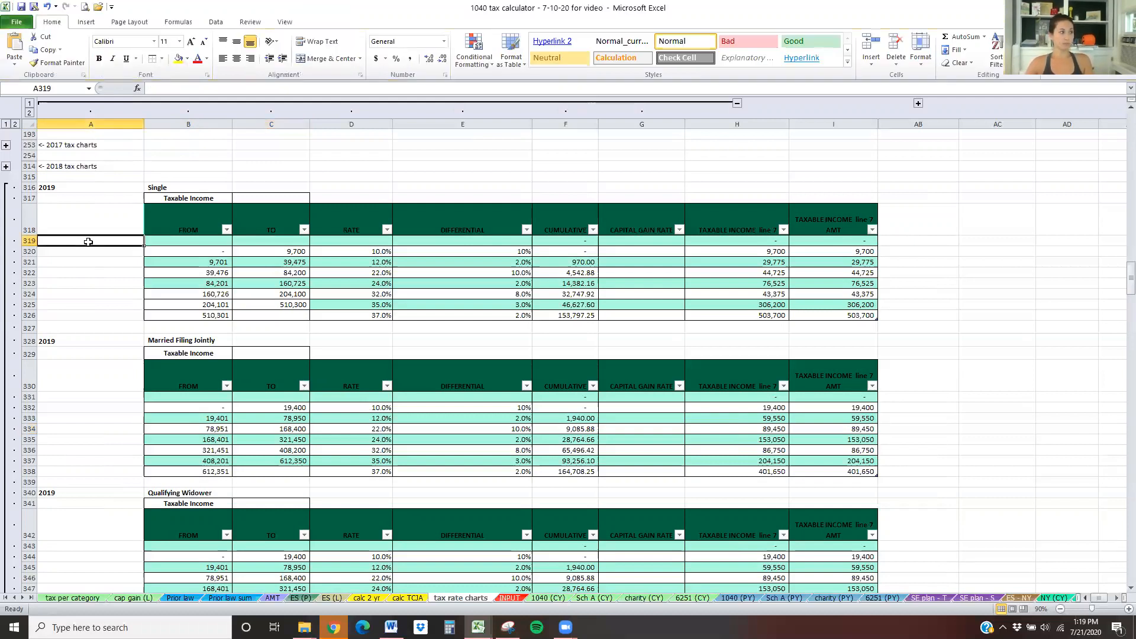
{"action": "left_click", "coordinate": [178, 270]}
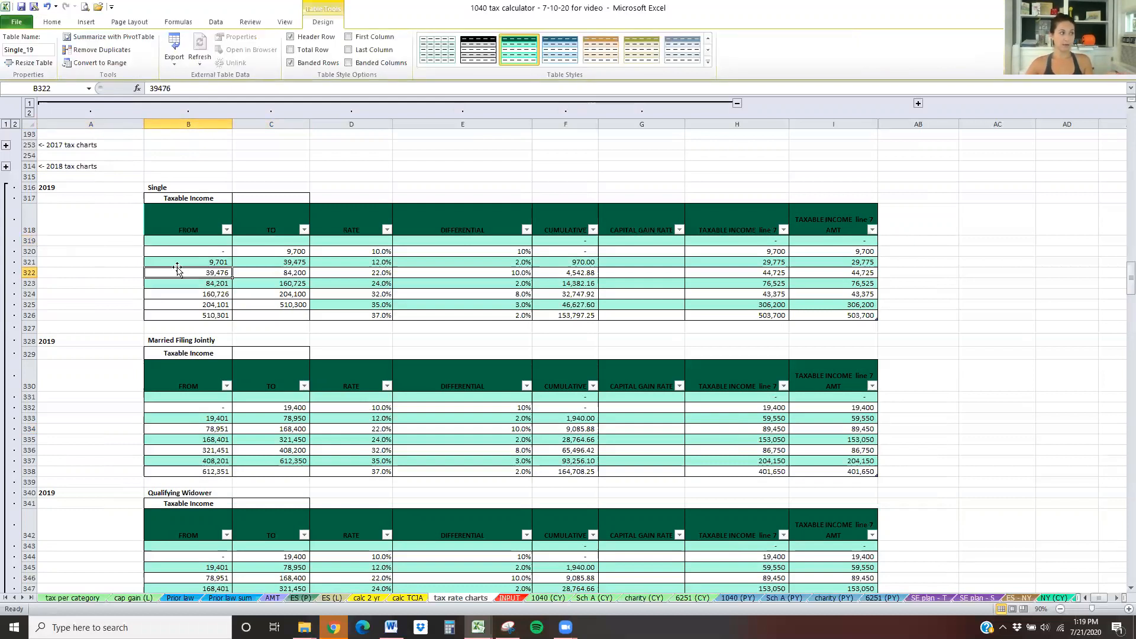
Inspect the current-year designated table in B12, the taxable income in B15 and the income tax formula in B20.
{"action": "scroll", "coordinate": [177, 269], "scroll_direction": "up", "scroll_amount": 3}
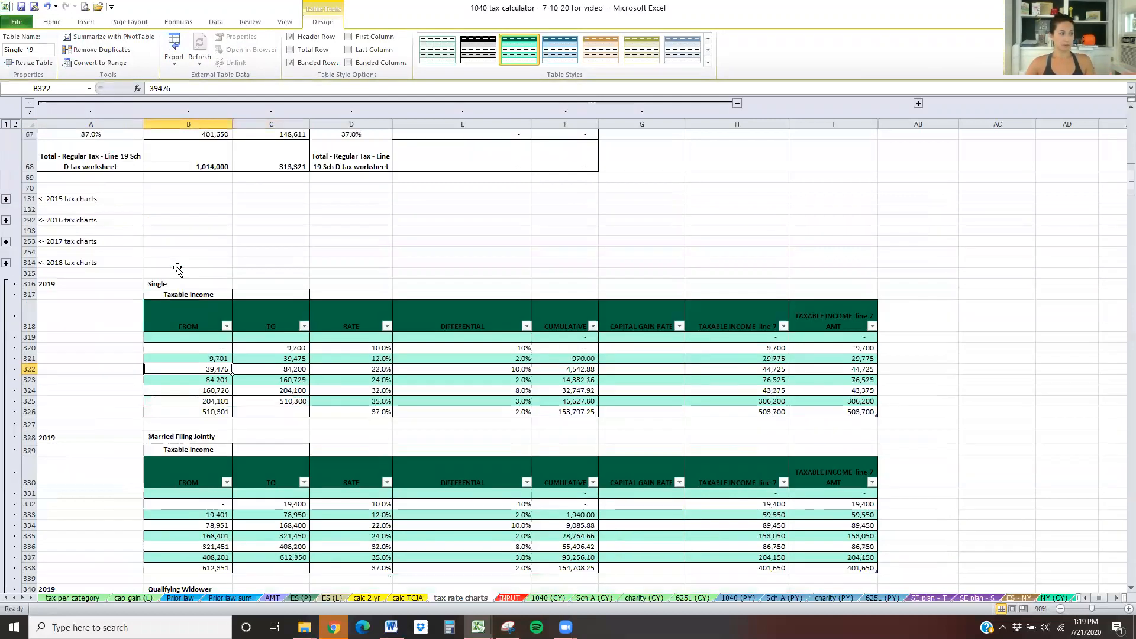
{"action": "scroll", "coordinate": [177, 269], "scroll_direction": "up", "scroll_amount": 20}
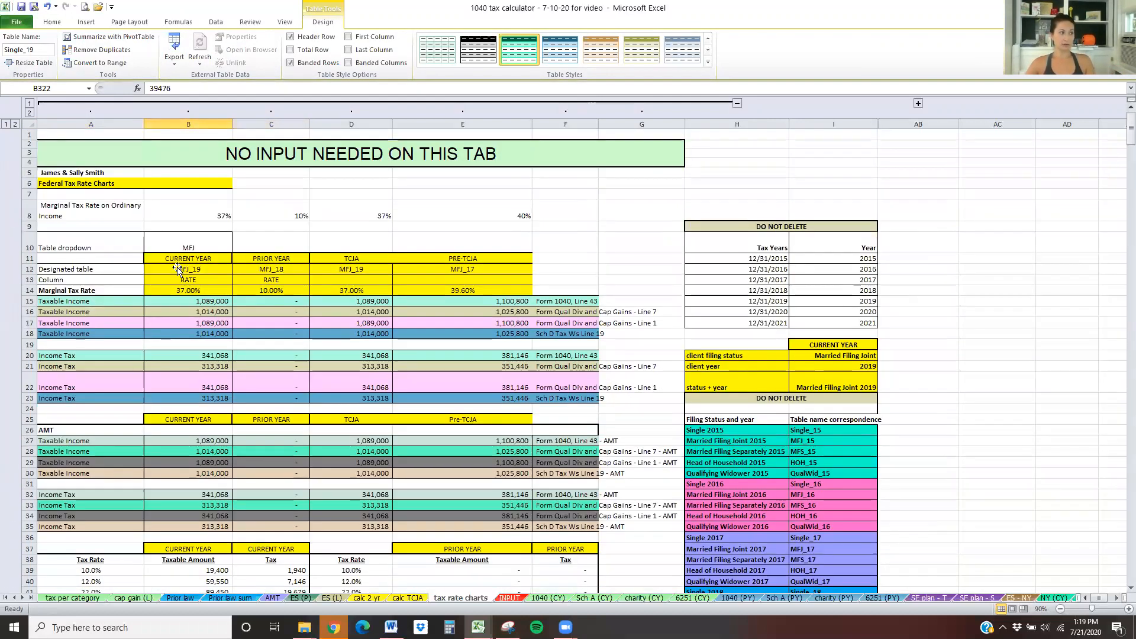
{"action": "left_click", "coordinate": [162, 269]}
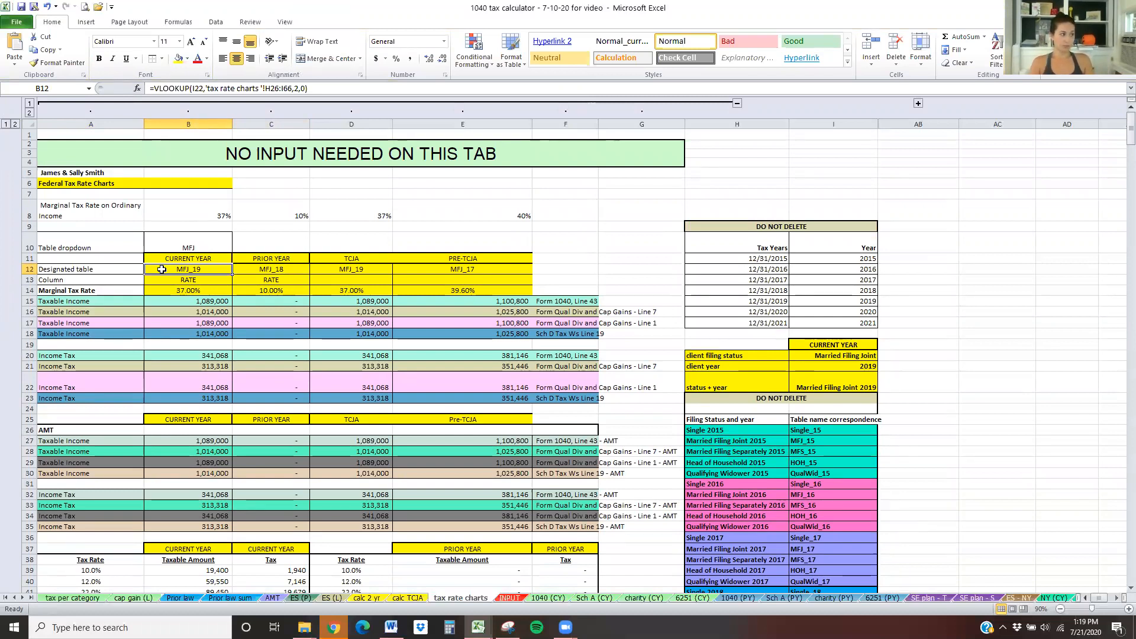
{"action": "left_click", "coordinate": [157, 302]}
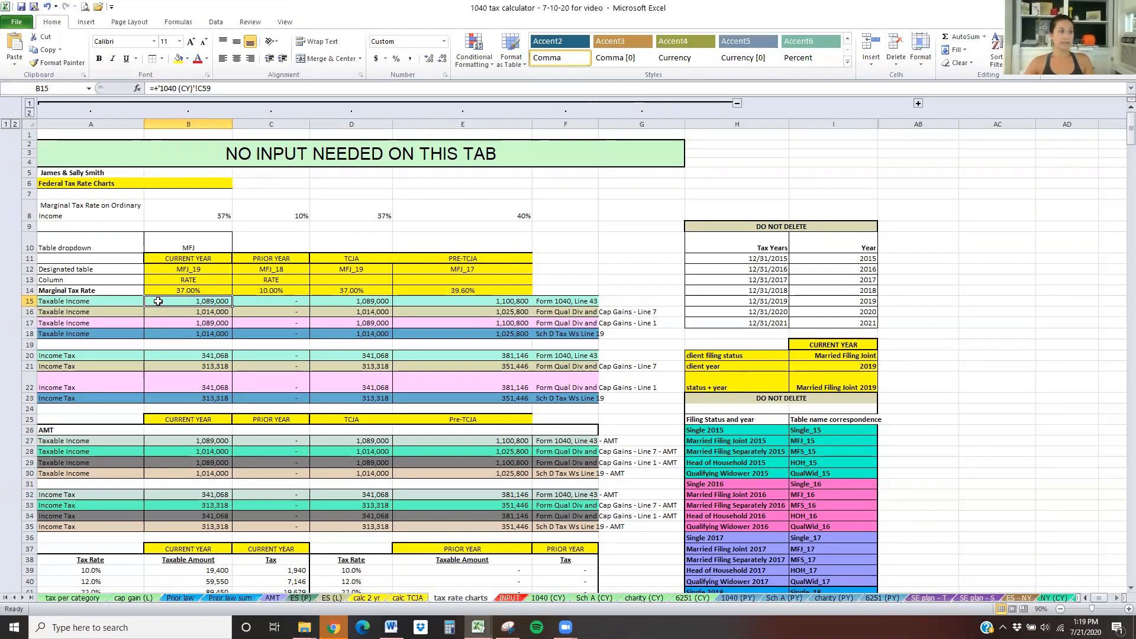
{"action": "left_click", "coordinate": [166, 356]}
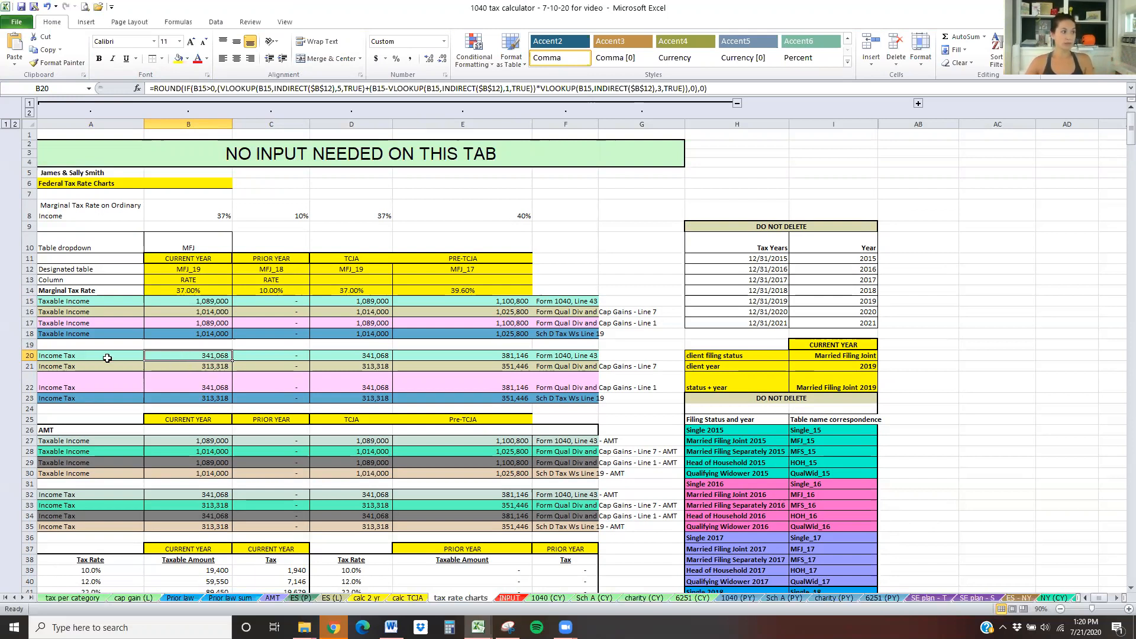
Examine the cell references in B20's ROUND, VLOOKUP and INDIRECT income tax formula, leaving it unedited.
{"action": "left_click", "coordinate": [29, 355]}
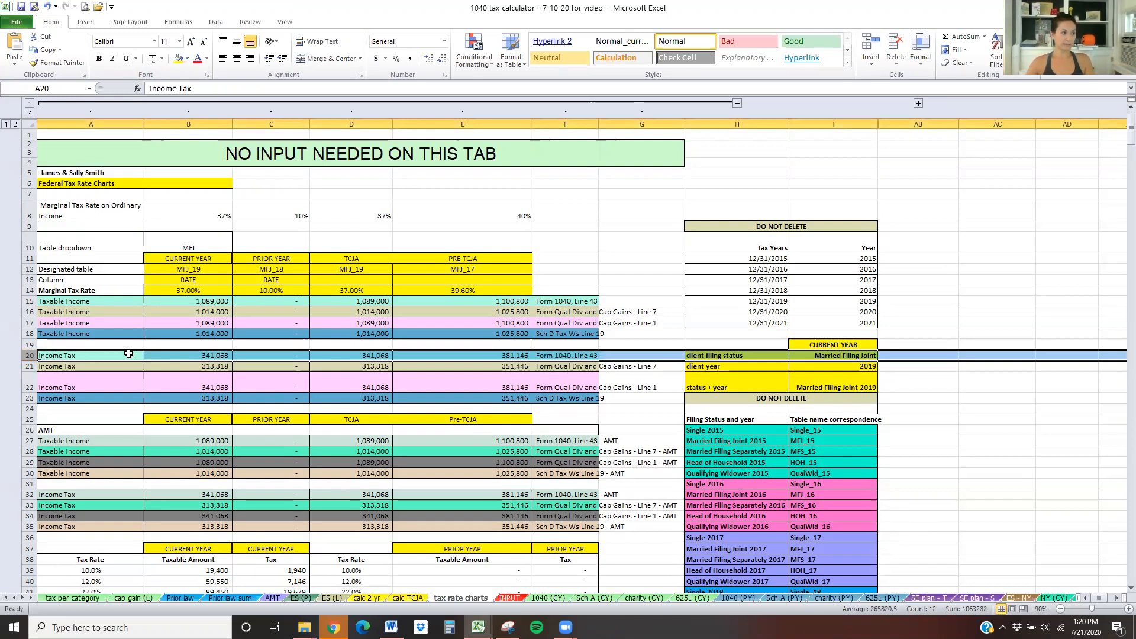
{"action": "left_click", "coordinate": [187, 355]}
{"action": "double_click", "coordinate": [187, 354]}
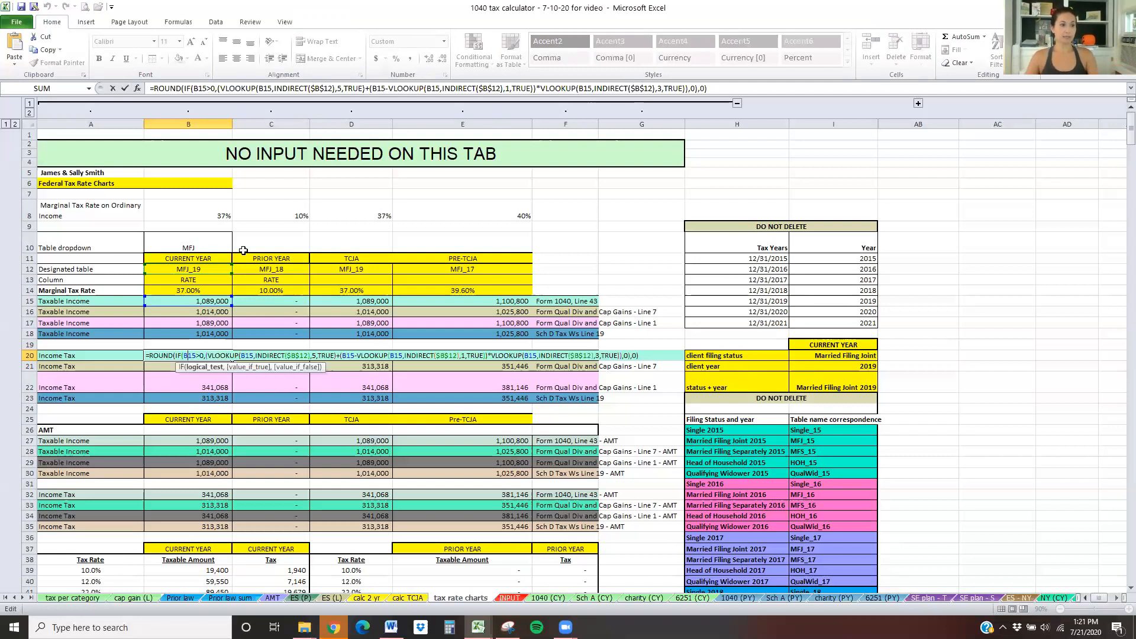
{"action": "key", "text": "Escape"}
Review the client filing status, client year and status + year formulas in I20:I22 and the table name correspondence entries.
{"action": "left_click", "coordinate": [805, 355]}
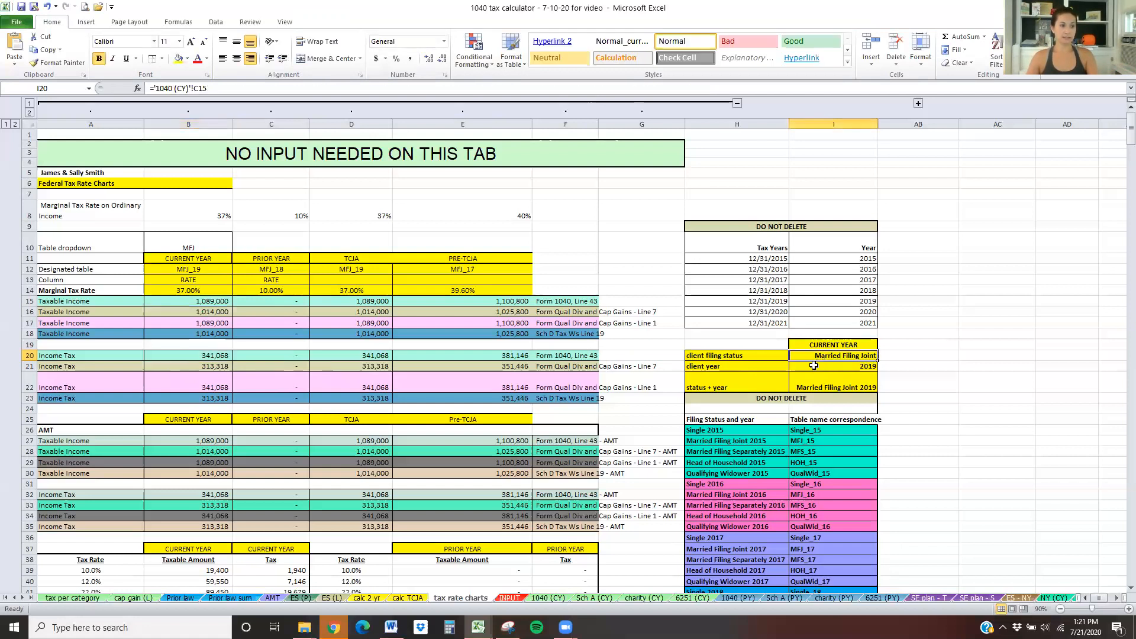
{"action": "left_click", "coordinate": [822, 366]}
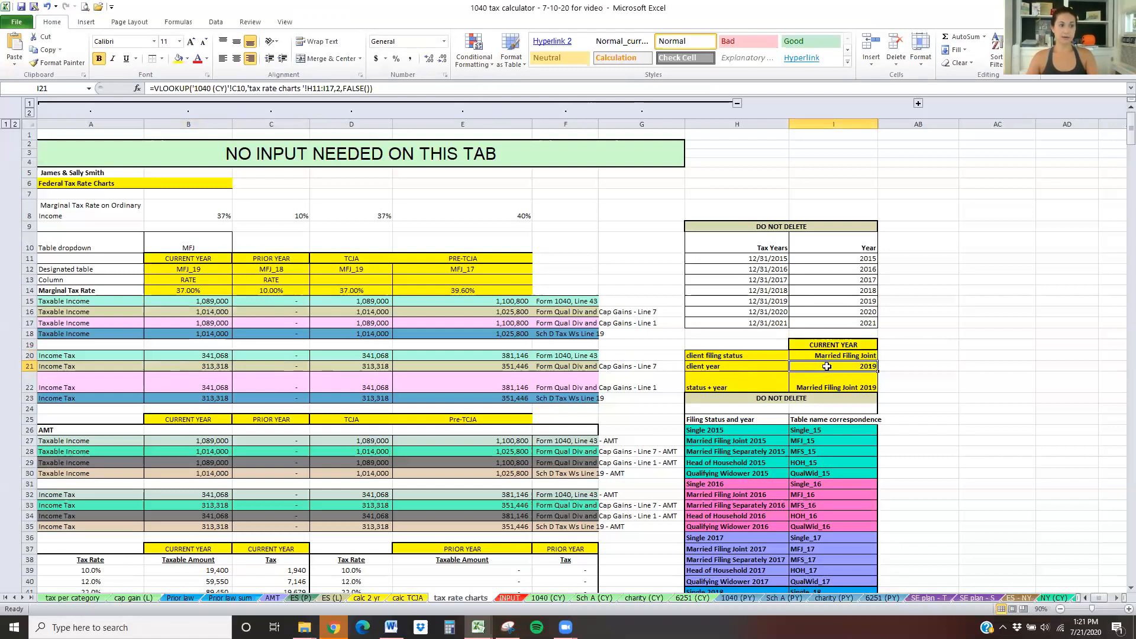
{"action": "left_click", "coordinate": [819, 385]}
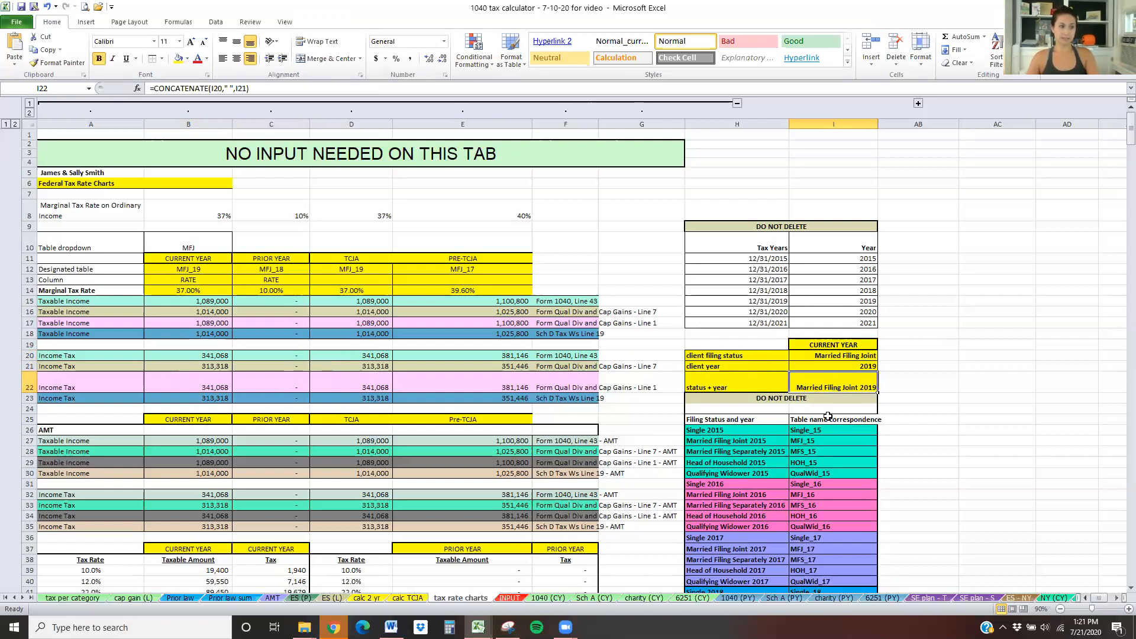
{"action": "left_click", "coordinate": [845, 441]}
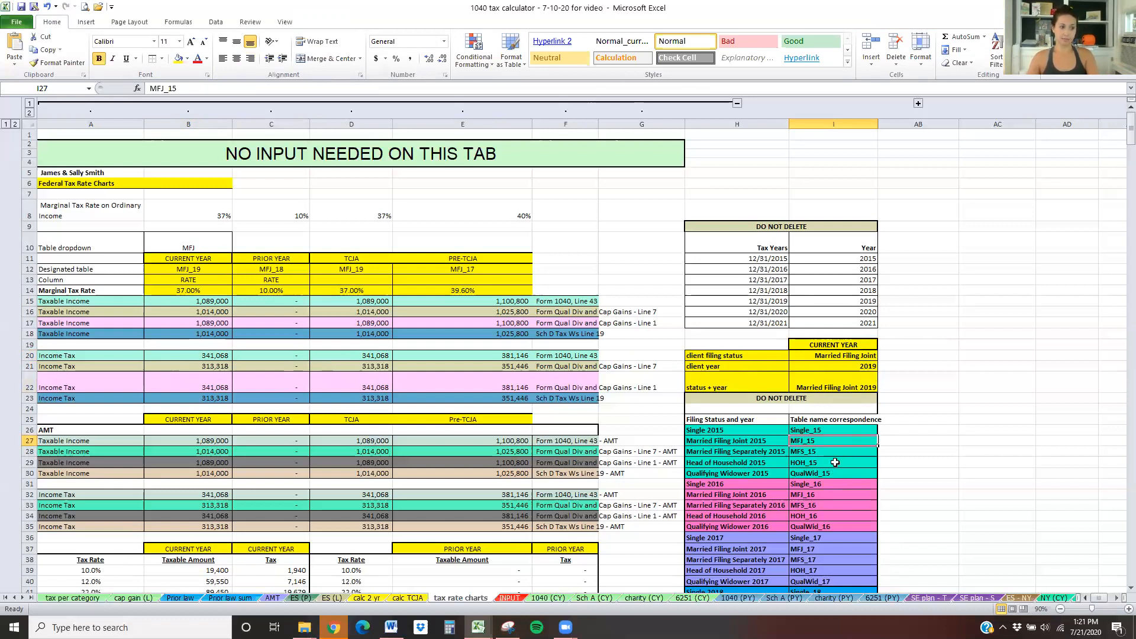
{"action": "left_click", "coordinate": [836, 494]}
{"action": "left_click", "coordinate": [832, 462]}
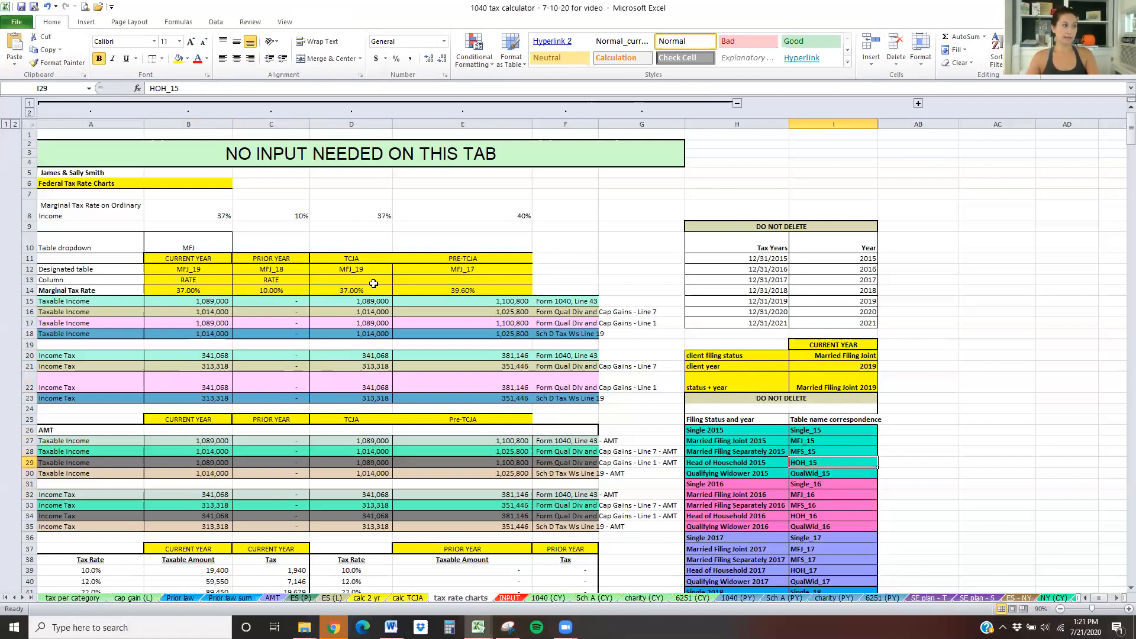
Recheck the income tax formula in B20 against the designated table cell B12 it refers to.
{"action": "left_click", "coordinate": [161, 356]}
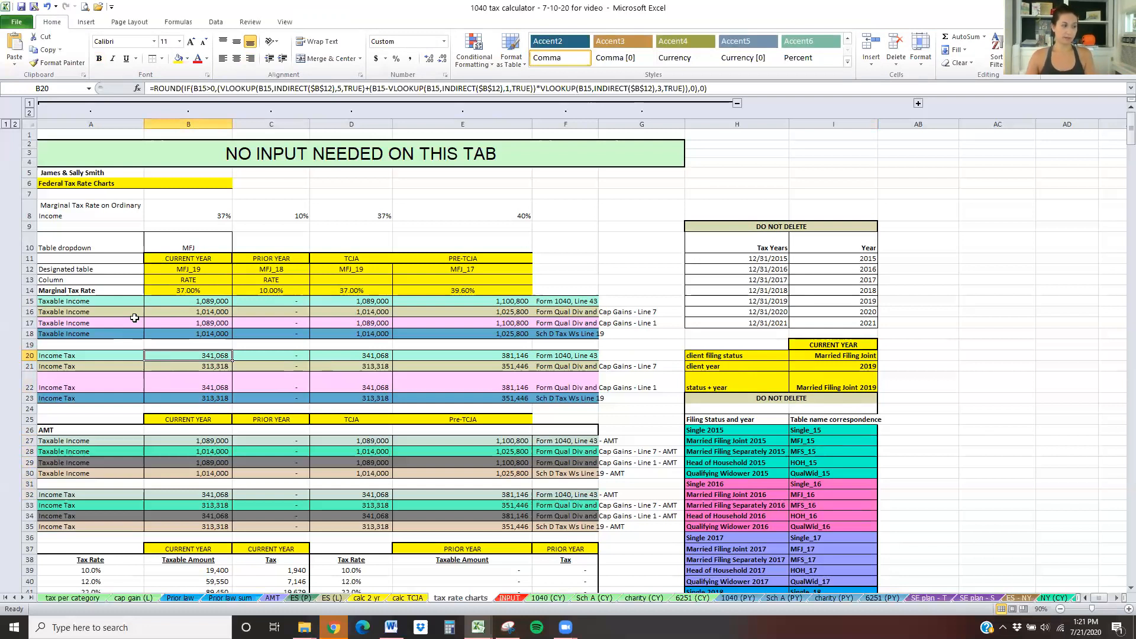
{"action": "left_click", "coordinate": [166, 268]}
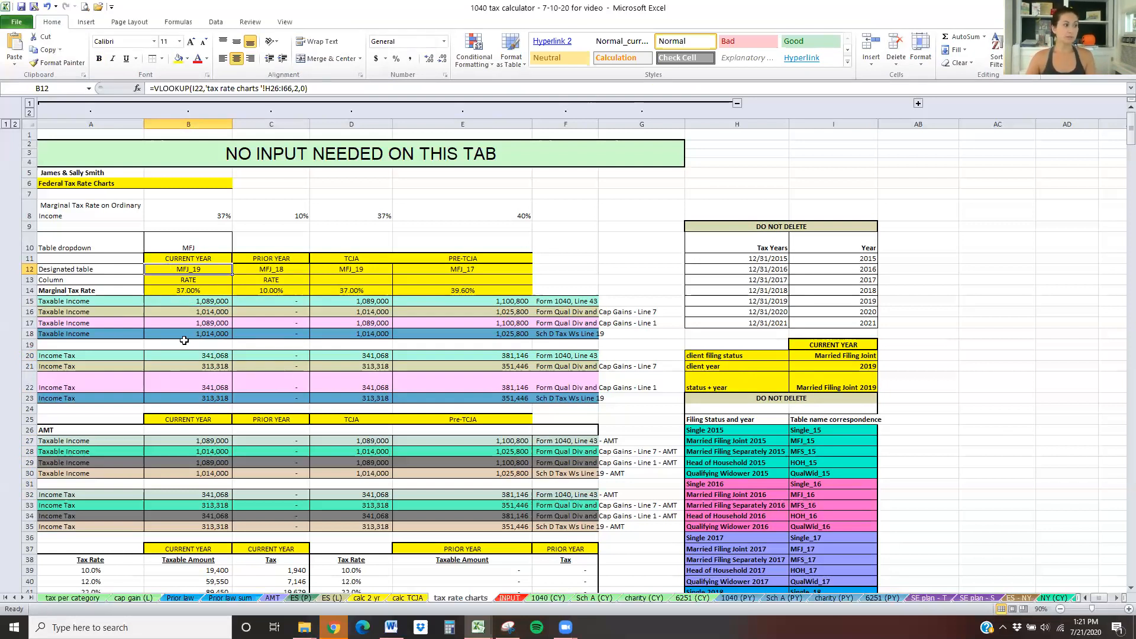
{"action": "scroll", "coordinate": [184, 341], "scroll_direction": "down", "scroll_amount": 2}
{"action": "scroll", "coordinate": [184, 342], "scroll_direction": "up", "scroll_amount": 2}
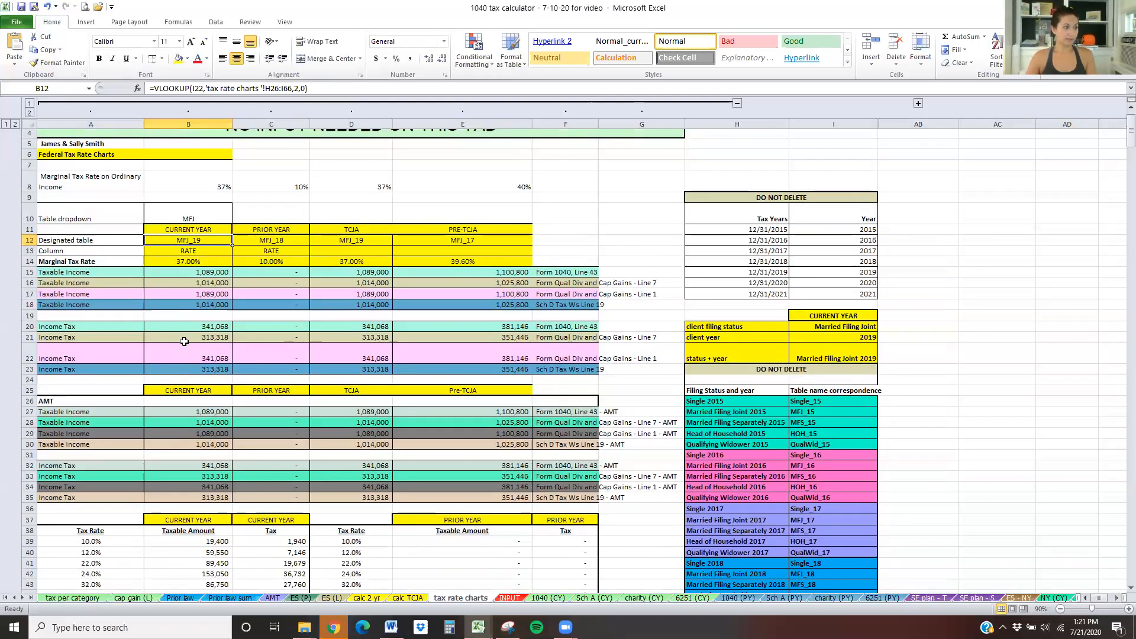
Check the tax rate formula in A40, and expand the collapsed column group beyond the table name correspondence list.
{"action": "scroll", "coordinate": [184, 342], "scroll_direction": "down", "scroll_amount": 4}
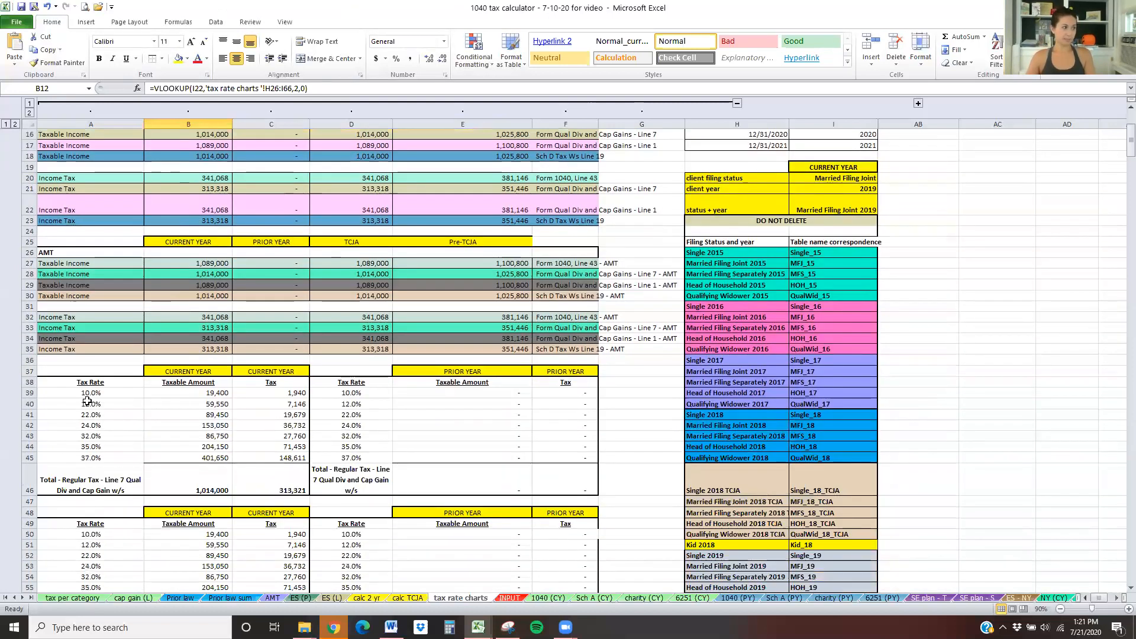
{"action": "left_click", "coordinate": [86, 401]}
{"action": "scroll", "coordinate": [89, 401], "scroll_direction": "up", "scroll_amount": 1}
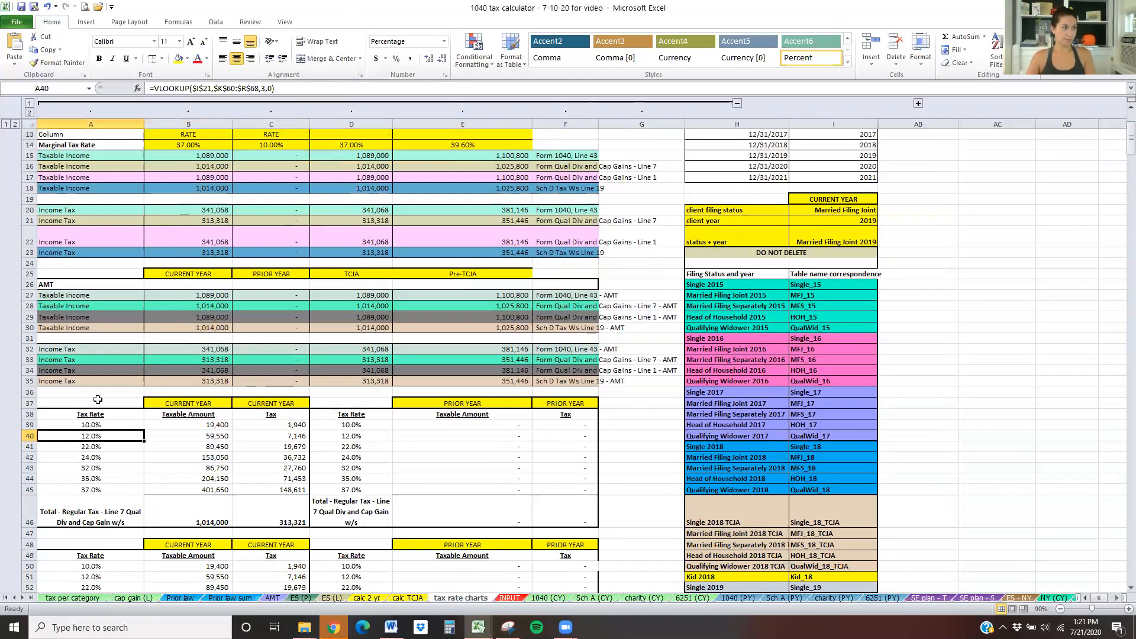
{"action": "left_click", "coordinate": [917, 103]}
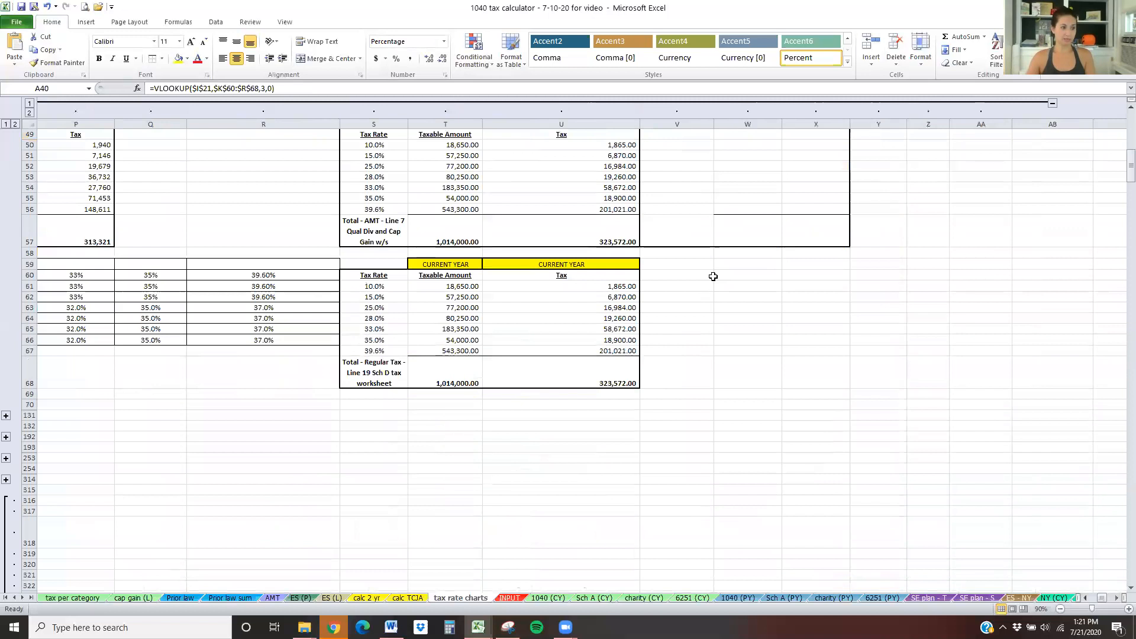
Locate the tax rates table by year and highlight its years and percentages in K60:R66.
{"action": "scroll", "coordinate": [793, 398], "scroll_direction": "up", "scroll_amount": 1}
{"action": "left_click", "coordinate": [266, 393]}
{"action": "key", "text": "Left"}
{"action": "key", "text": "Left"}
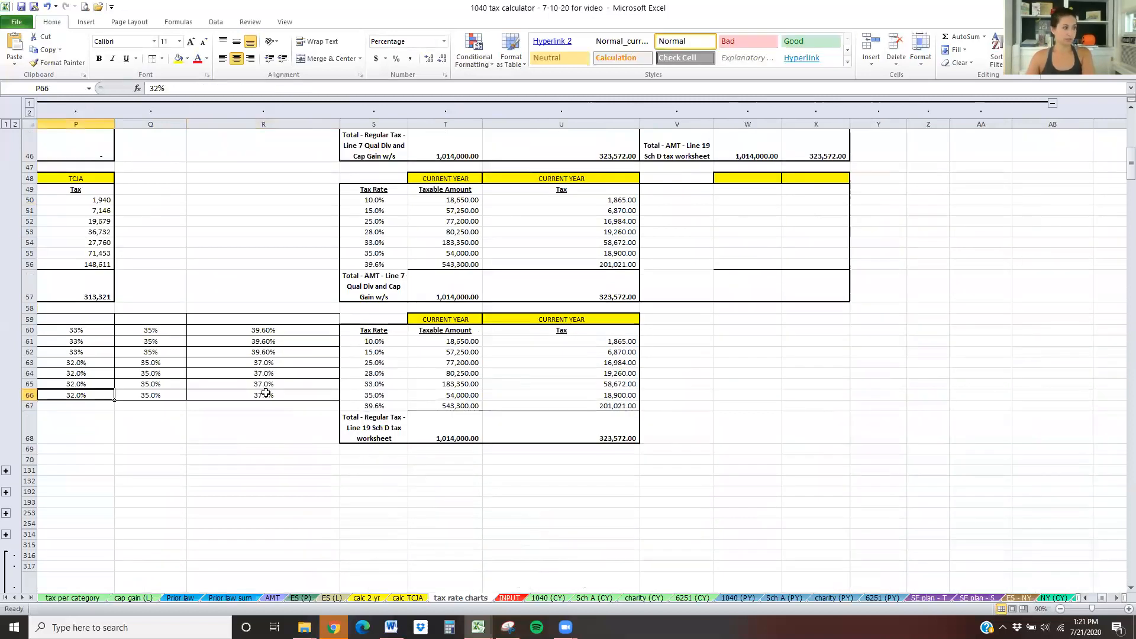
{"action": "key", "text": "Left"}
{"action": "key", "text": "Left"}
{"action": "key", "text": "Left"}
{"action": "key", "text": "Left"}
{"action": "key", "text": "Left"}
{"action": "key", "text": "Left"}
{"action": "key", "text": "Left"}
{"action": "key", "text": "Left"}
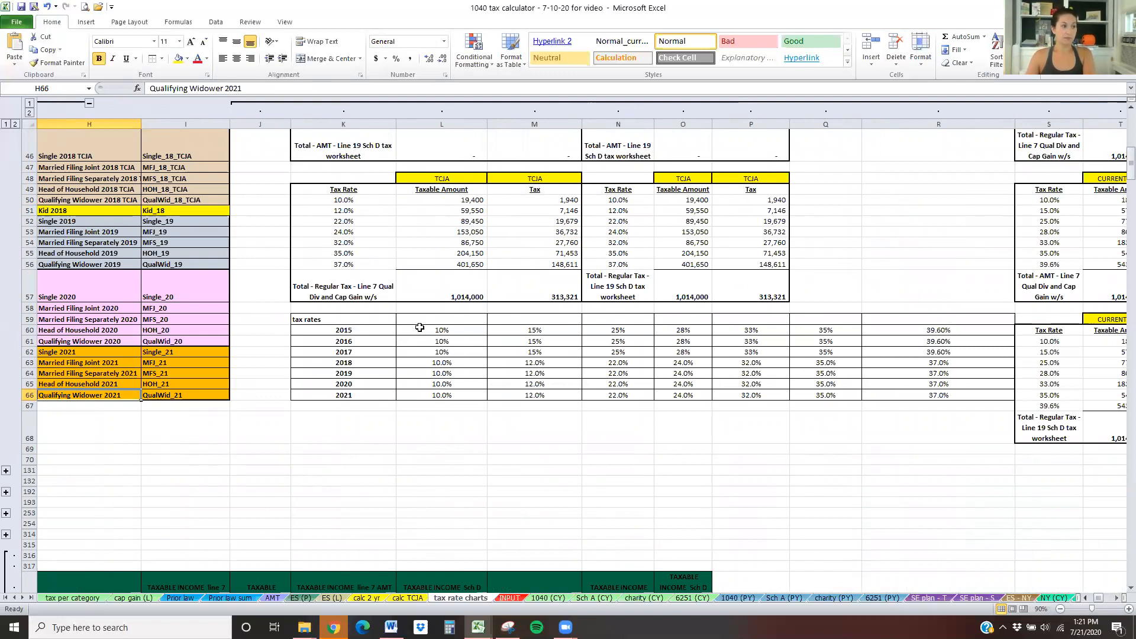
{"action": "left_click", "coordinate": [419, 329]}
{"action": "left_click_drag", "start_coordinate": [420, 329], "coordinate": [907, 335]}
{"action": "left_click_drag", "start_coordinate": [337, 329], "coordinate": [908, 391]}
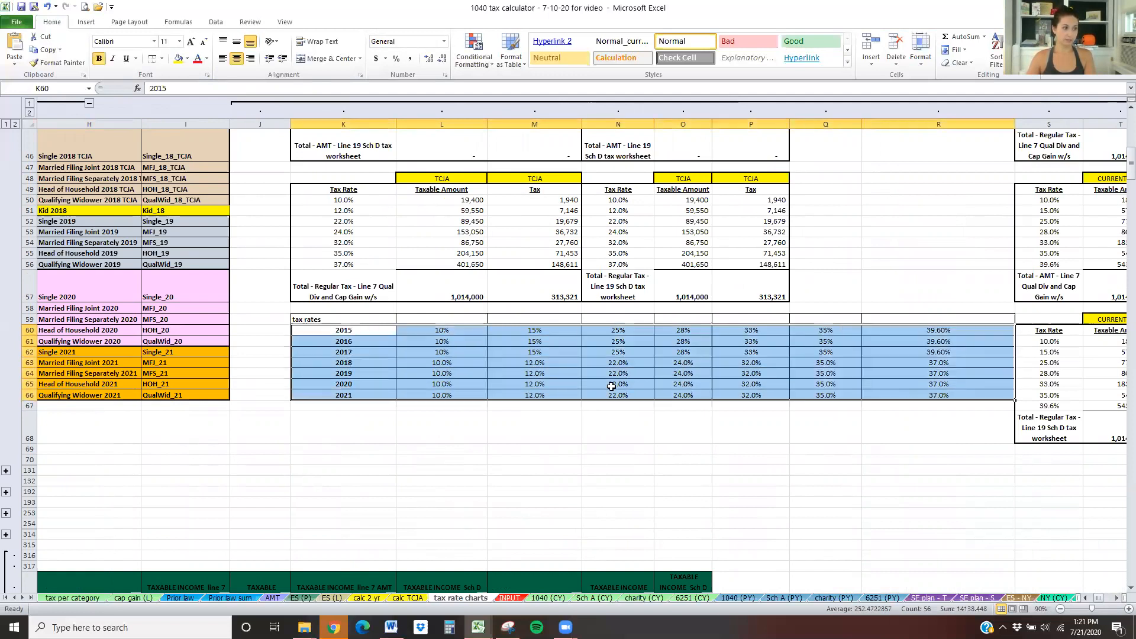
Review the individual bracket percentages in the tax rates table, including those in the 2017 row.
{"action": "left_click", "coordinate": [369, 330]}
{"action": "left_click_drag", "start_coordinate": [415, 331], "coordinate": [904, 386]}
{"action": "left_click", "coordinate": [441, 351]}
{"action": "left_click_drag", "start_coordinate": [494, 349], "coordinate": [598, 358]}
{"action": "left_click", "coordinate": [522, 355]}
Go back to column A and highlight the current-year tax rates in A61:A67 of the Schedule D worksheet breakdown.
{"action": "key", "text": "Left"}
{"action": "key", "text": "Home"}
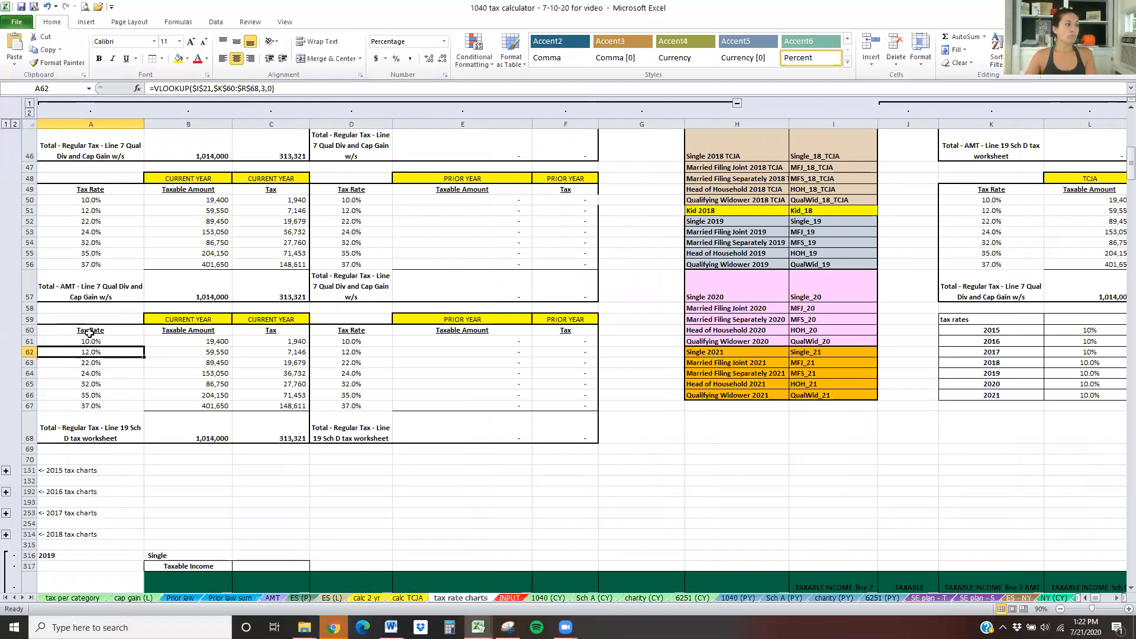
{"action": "left_click", "coordinate": [64, 341]}
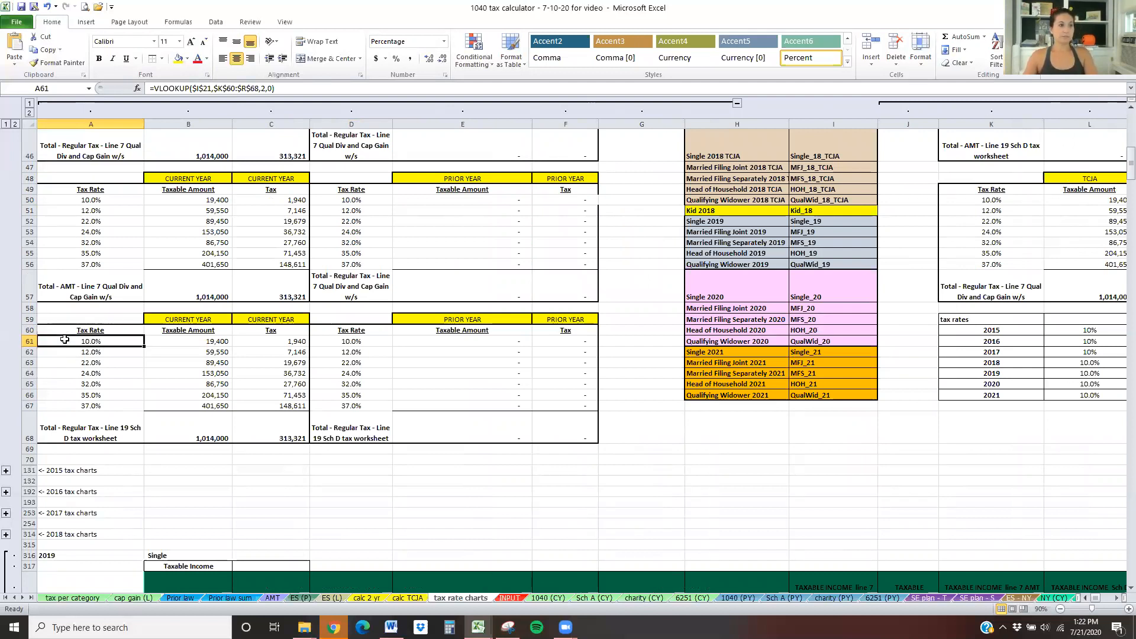
{"action": "left_click_drag", "start_coordinate": [65, 341], "coordinate": [62, 403]}
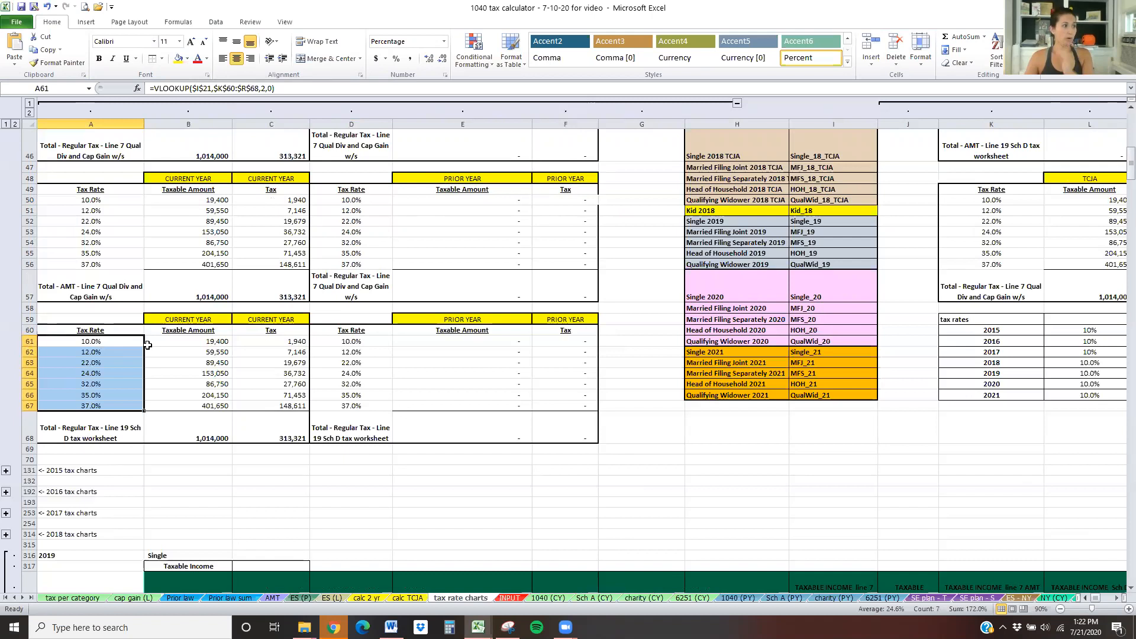
{"action": "left_click", "coordinate": [107, 341]}
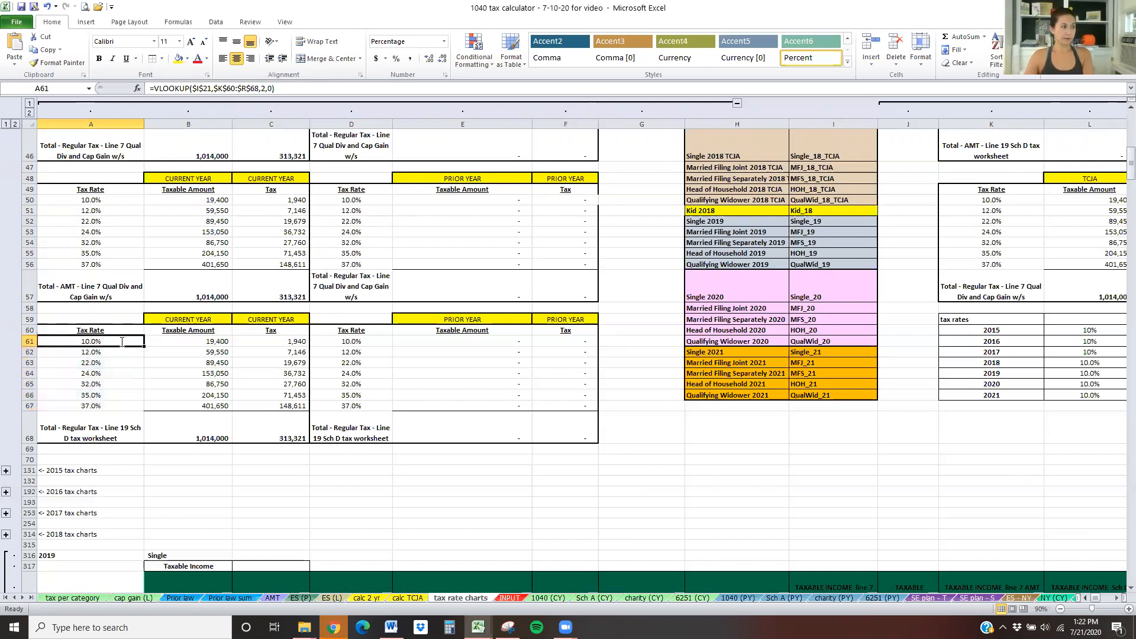
Trace A61's VLOOKUP references to the client year in I21 and the tax rates table in K60:R68.
{"action": "double_click", "coordinate": [121, 342]}
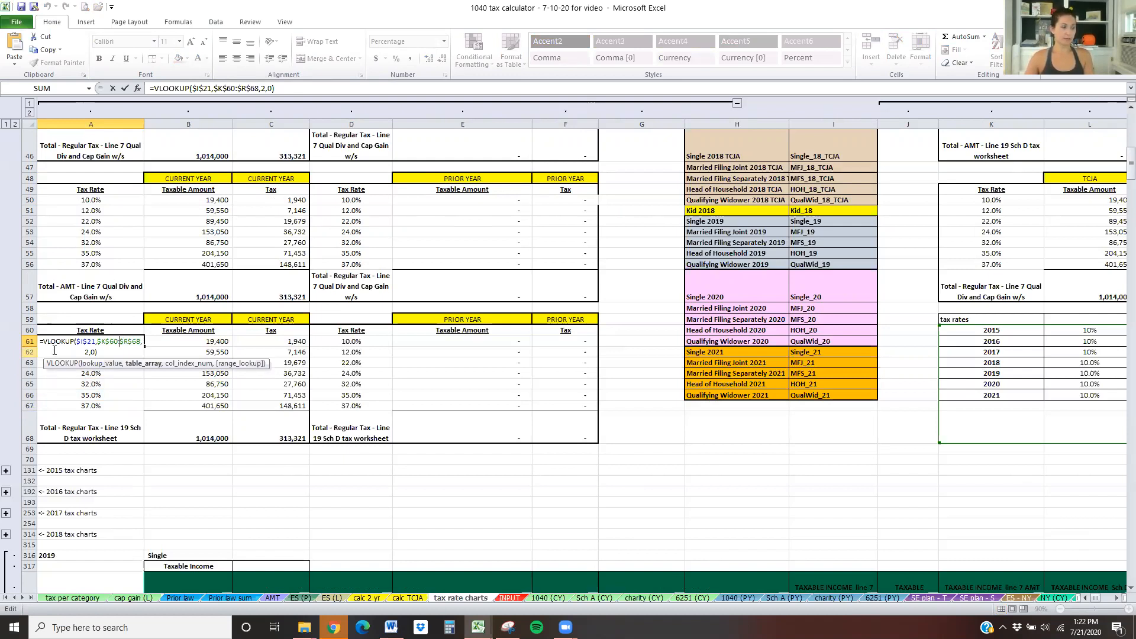
{"action": "scroll", "coordinate": [148, 350], "scroll_direction": "up", "scroll_amount": 15}
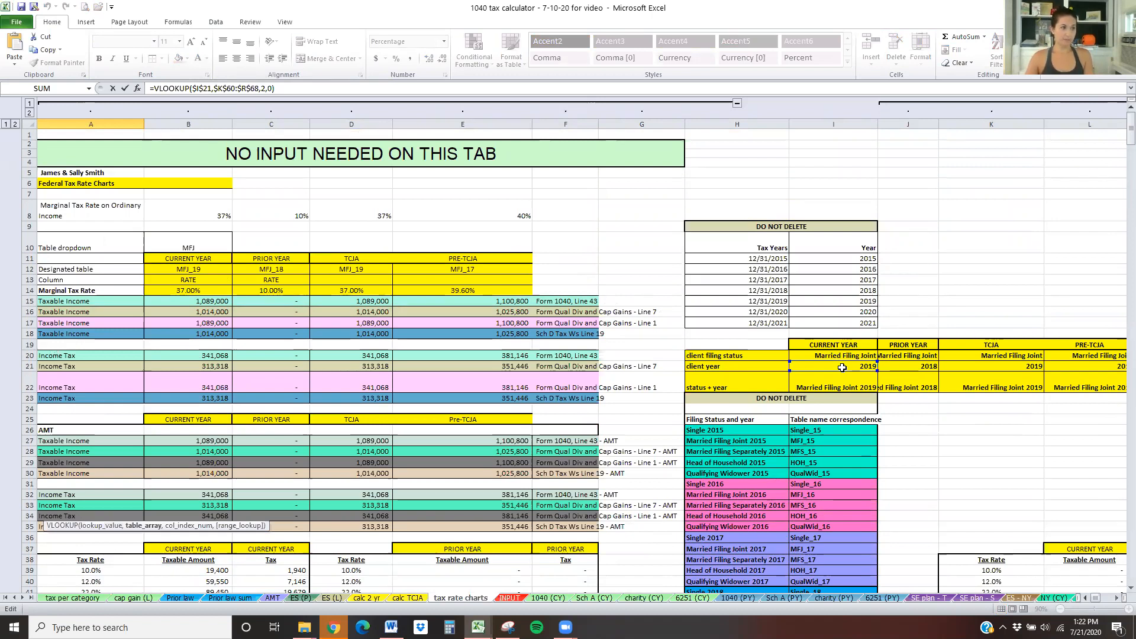
{"action": "scroll", "coordinate": [841, 367], "scroll_direction": "down", "scroll_amount": 12}
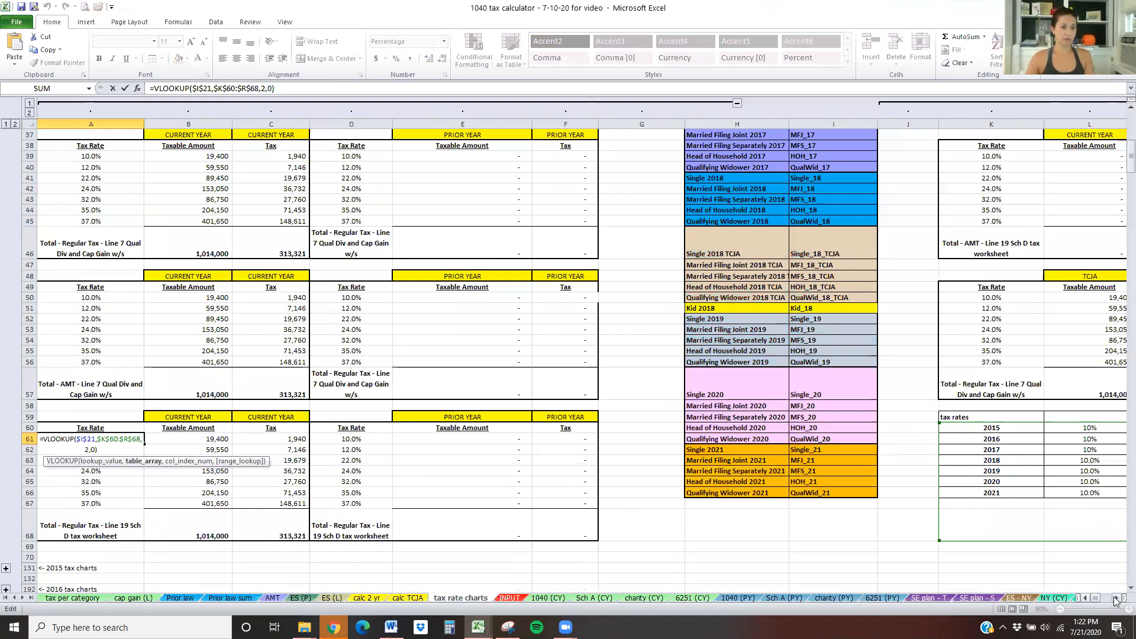
{"action": "left_click", "coordinate": [1117, 598]}
{"action": "left_click", "coordinate": [1118, 598]}
{"action": "left_click", "coordinate": [1118, 598]}
{"action": "left_click", "coordinate": [1117, 598]}
{"action": "left_click", "coordinate": [1118, 598]}
{"action": "left_click", "coordinate": [1118, 598]}
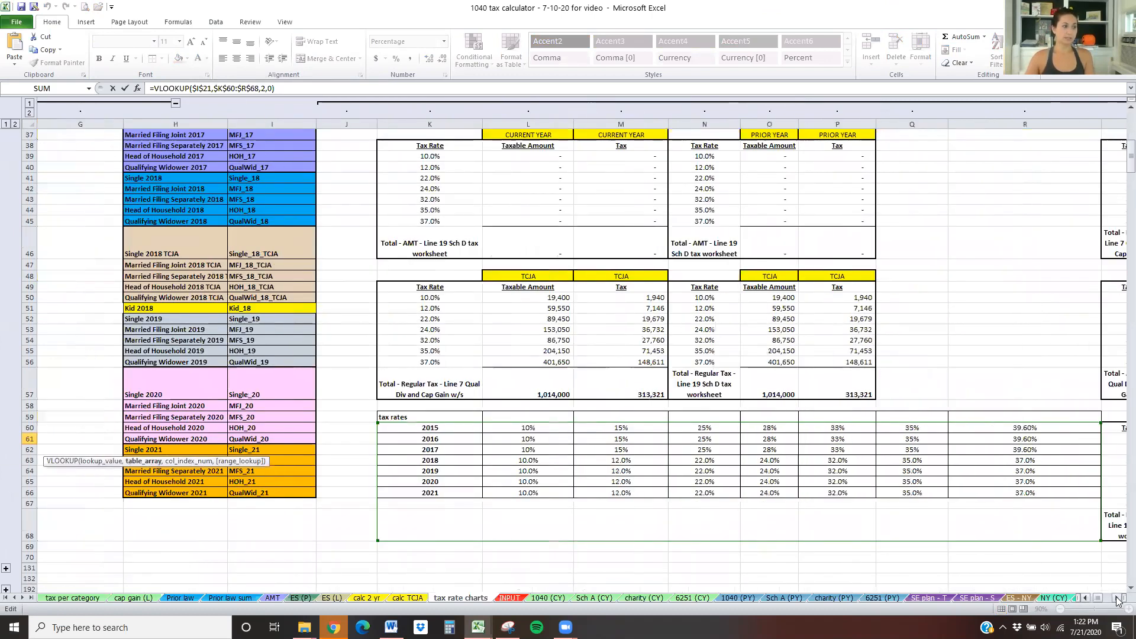
{"action": "left_click", "coordinate": [1117, 598]}
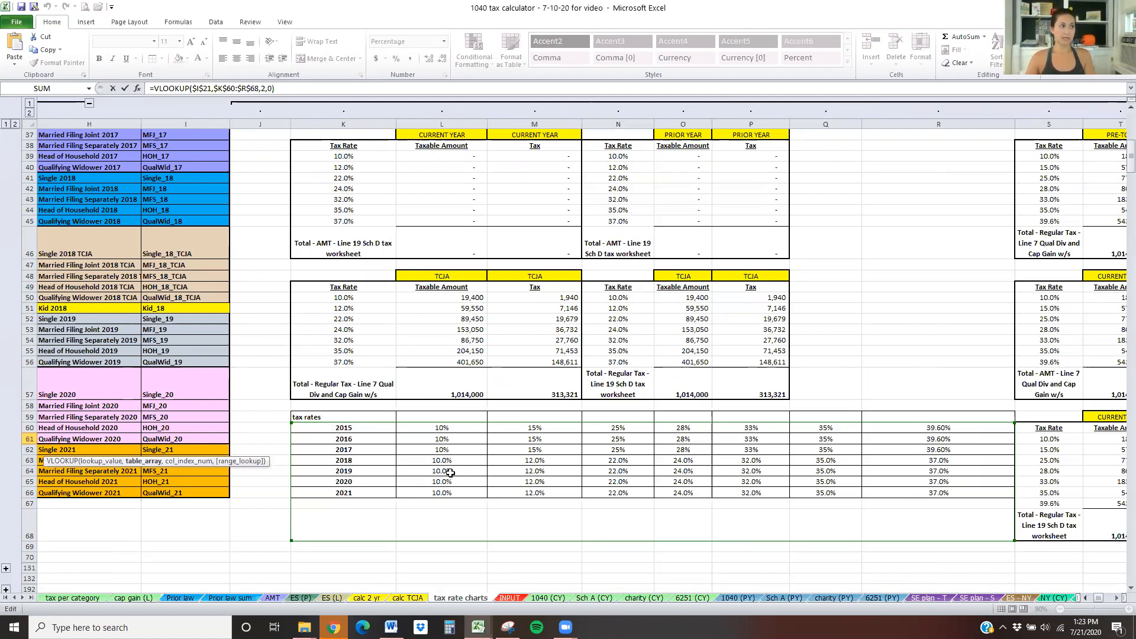
Check the end of A61's VLOOKUP formula and close it unedited, keeping A61 selected.
{"action": "left_click", "coordinate": [269, 88]}
{"action": "type", "text": "0"}
{"action": "key", "text": "Return"}
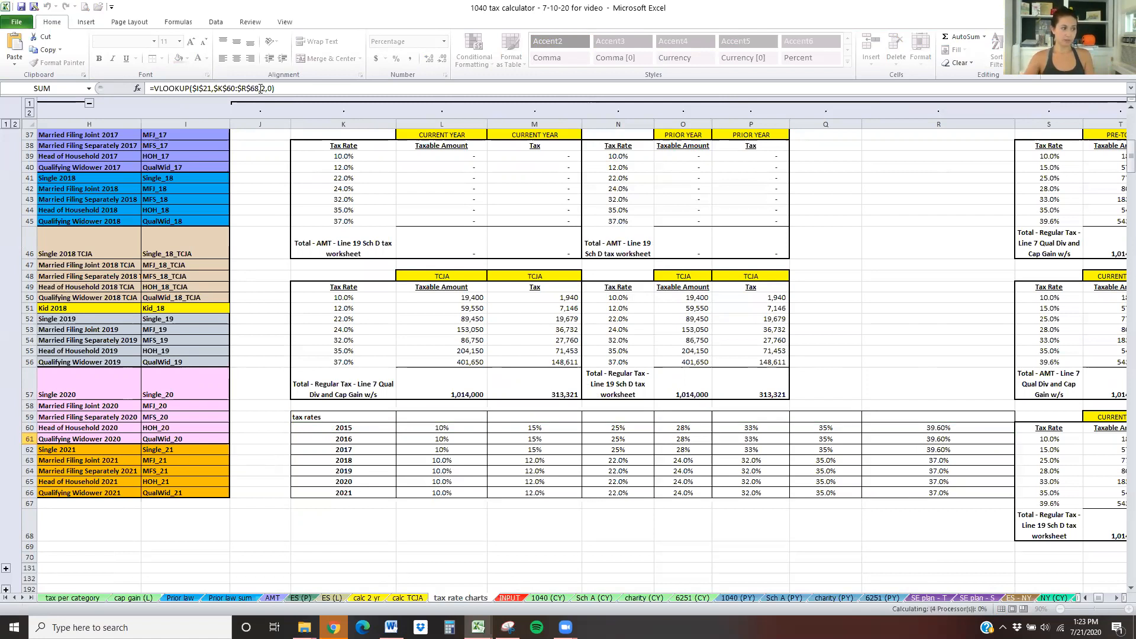
{"action": "key", "text": "Up"}
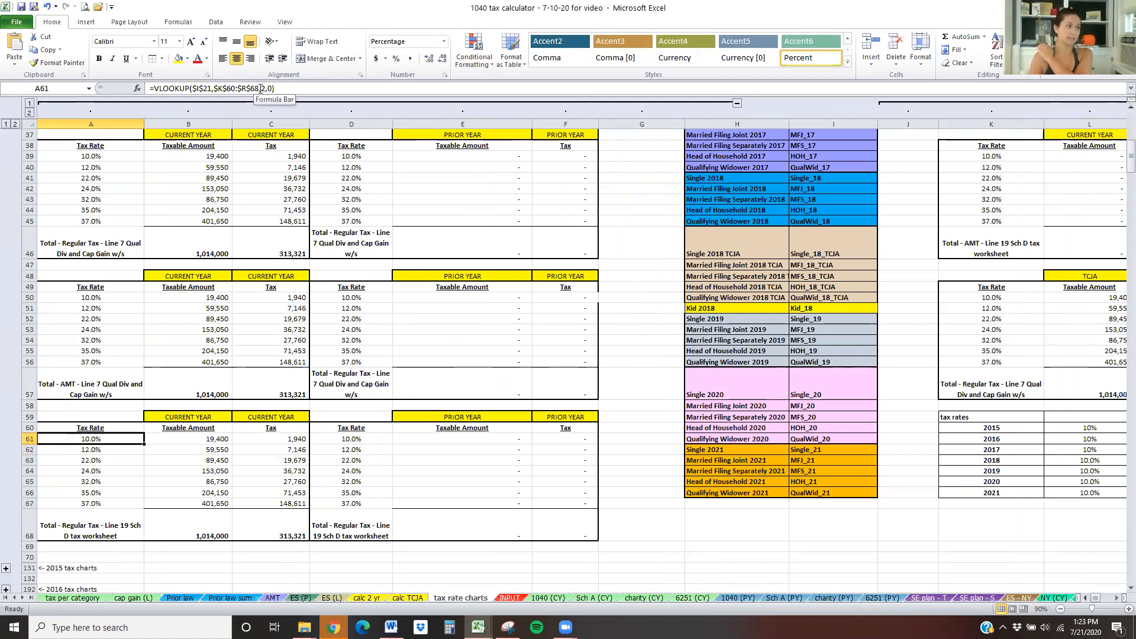
Step through the tax rate cells below A61 and back, comparing their VLOOKUP formulas.
{"action": "key", "text": "Down"}
{"action": "key", "text": "Down"}
{"action": "key", "text": "Down"}
{"action": "key", "text": "Down"}
{"action": "key", "text": "Down"}
{"action": "key", "text": "Down"}
{"action": "key", "text": "Up"}
{"action": "key", "text": "Up"}
{"action": "key", "text": "Up"}
{"action": "key", "text": "Up"}
{"action": "key", "text": "Up"}
{"action": "key", "text": "Up"}
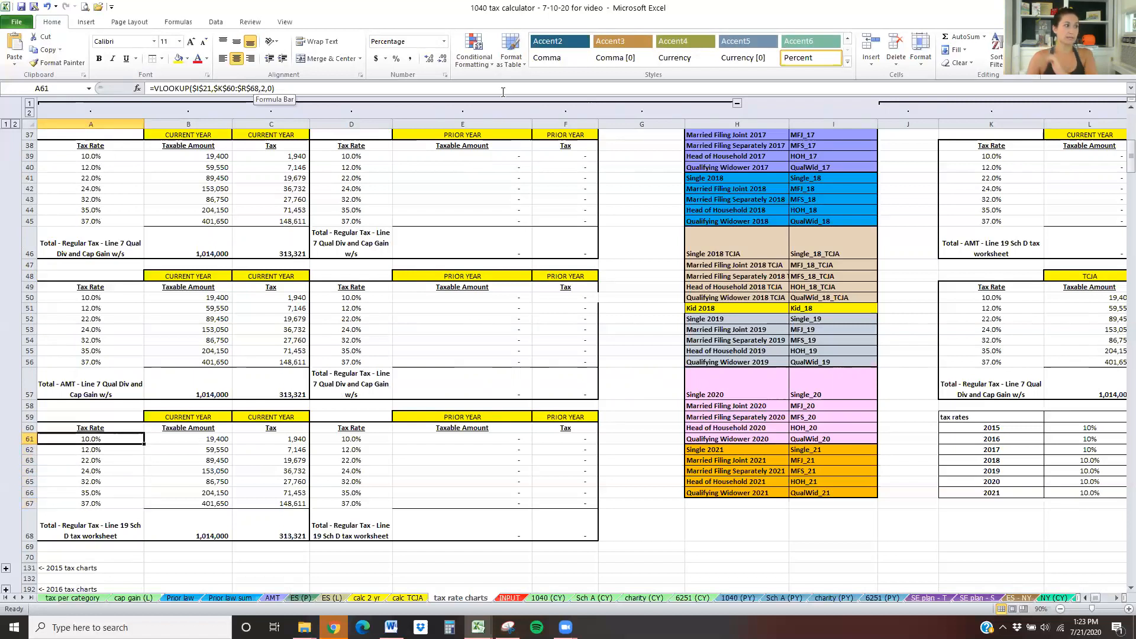
Examine the column index argument in A61's VLOOKUP formula, leaving it unedited.
{"action": "double_click", "coordinate": [263, 89]}
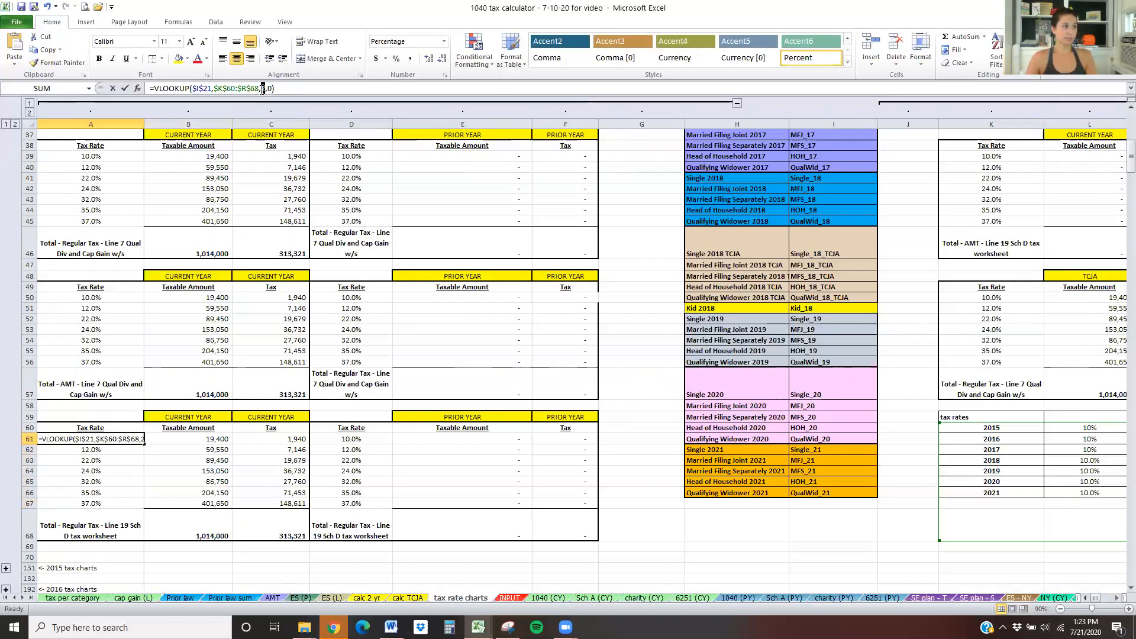
{"action": "key", "text": "Return"}
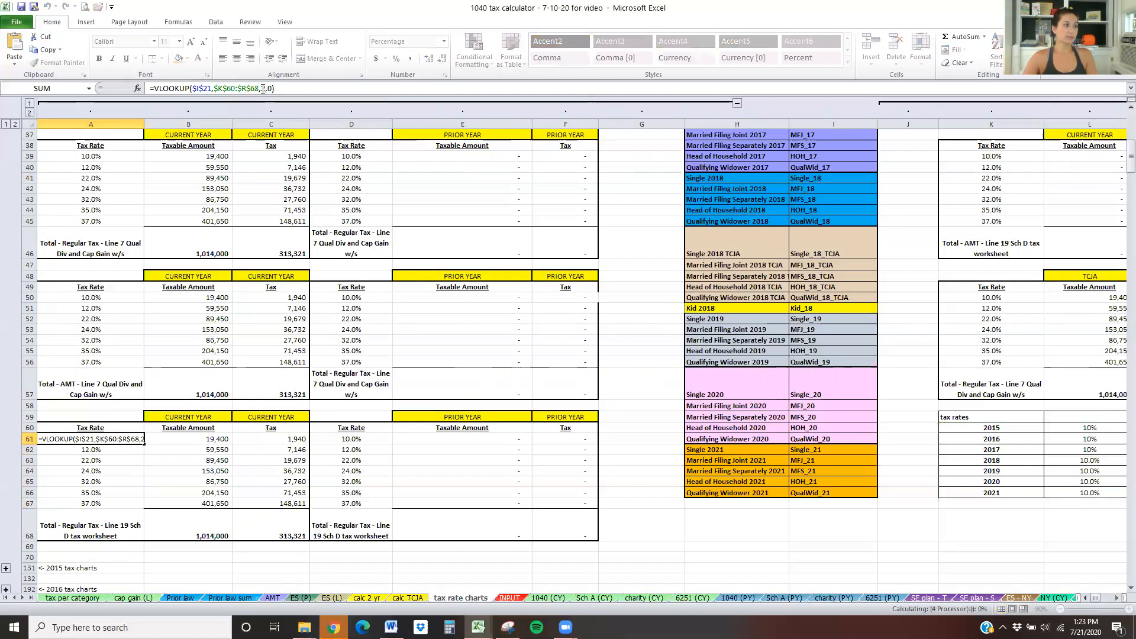
{"action": "key", "text": "Return"}
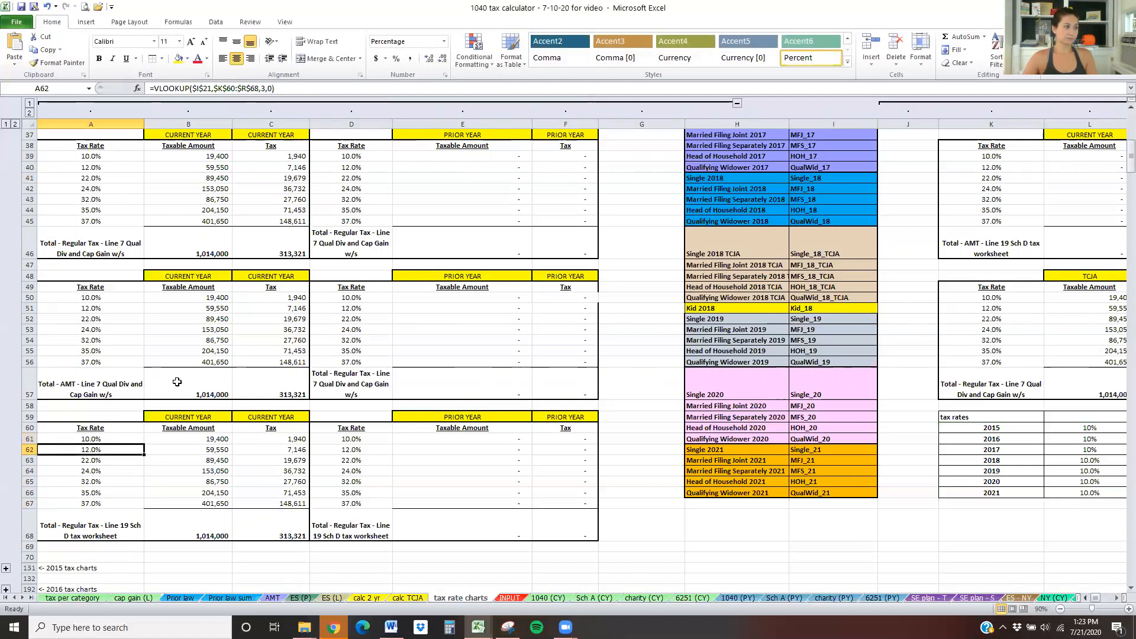
Examine the column index in A62's VLOOKUP formula and compare it with those in A63:A65.
{"action": "double_click", "coordinate": [127, 448]}
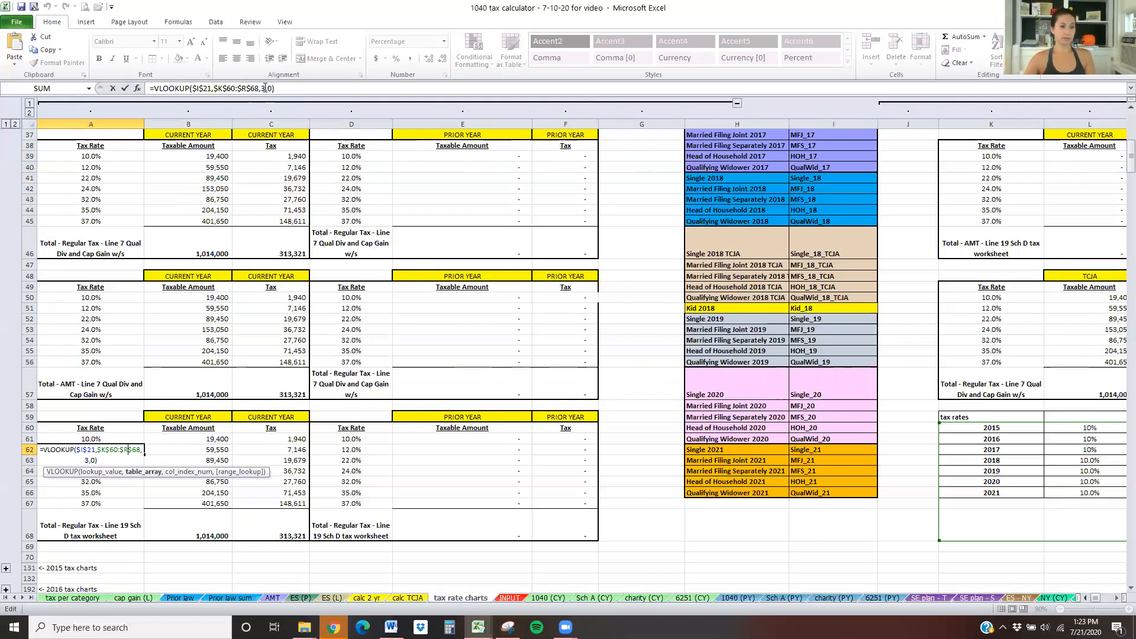
{"action": "key", "text": "Return"}
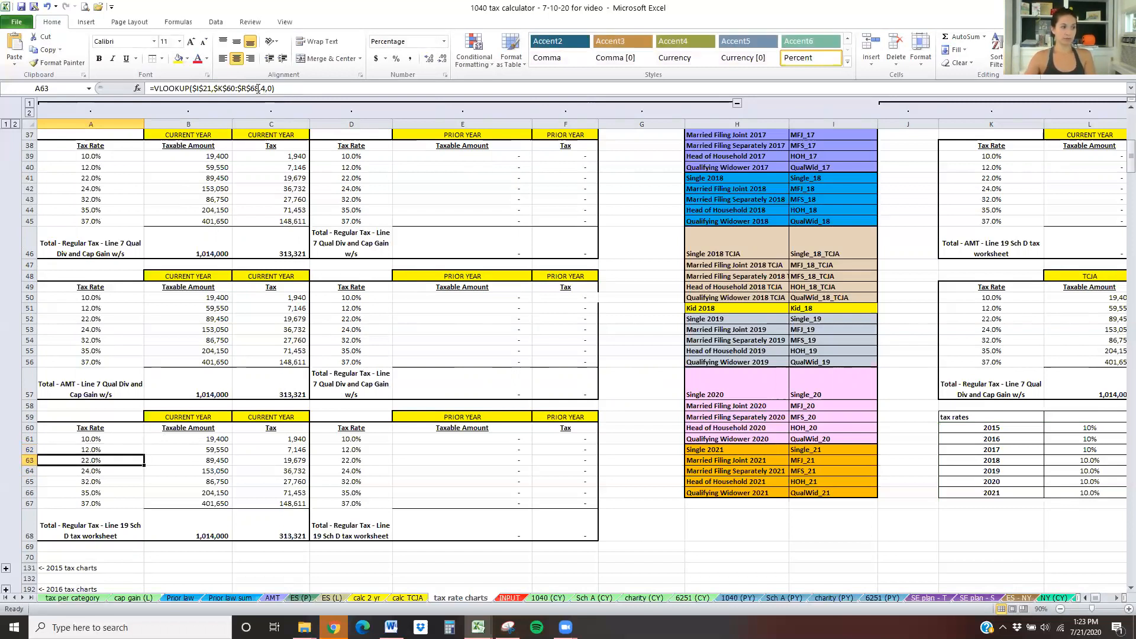
{"action": "key", "text": "Return"}
{"action": "key", "text": "Return"}
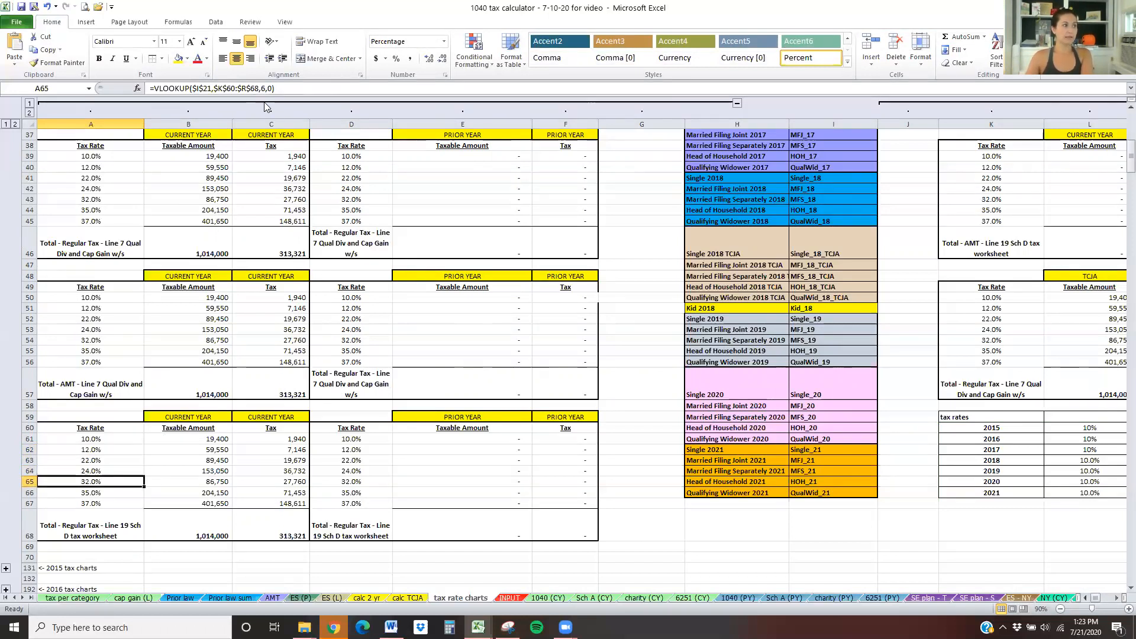
Inspect the lookup value and table range in A65's VLOOKUP formula without editing it.
{"action": "double_click", "coordinate": [114, 483]}
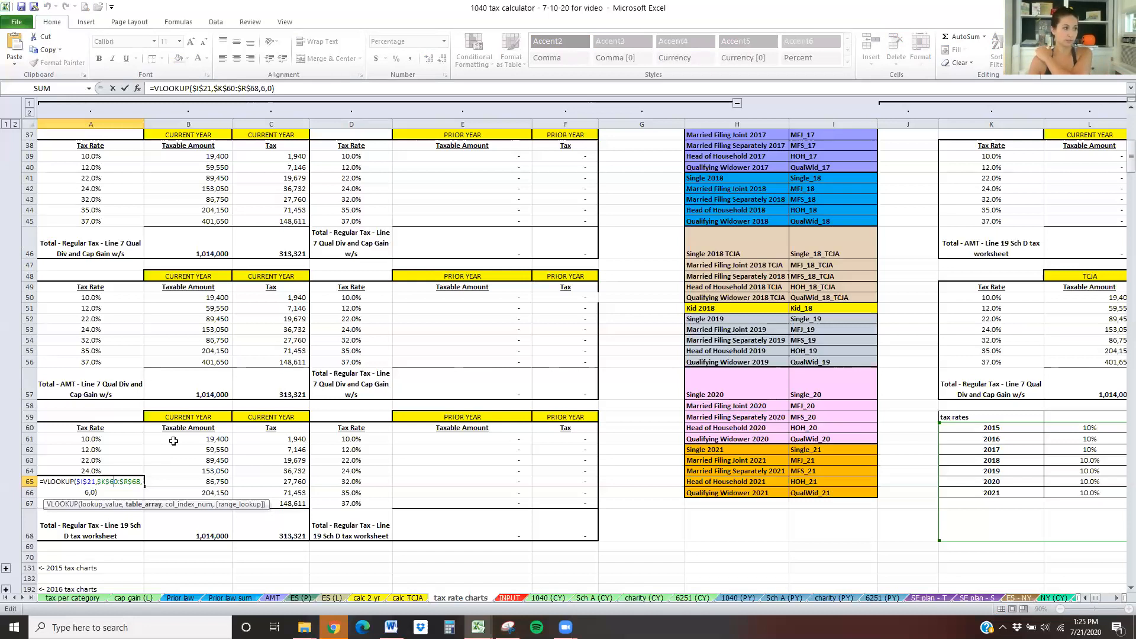
{"action": "key", "text": "Return"}
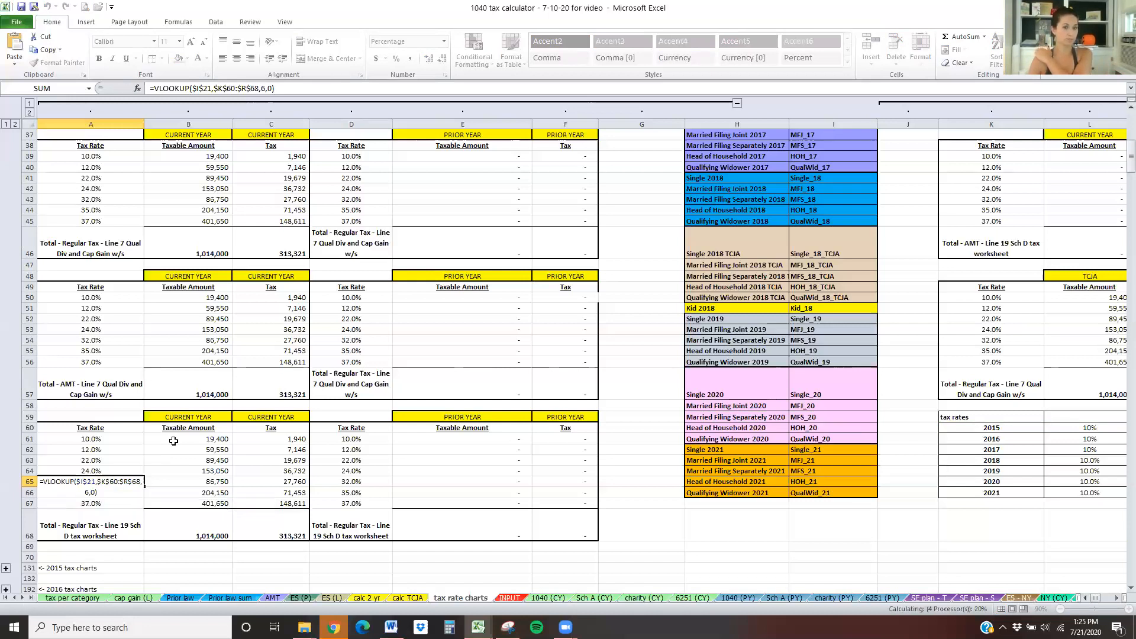
{"action": "key", "text": "Return"}
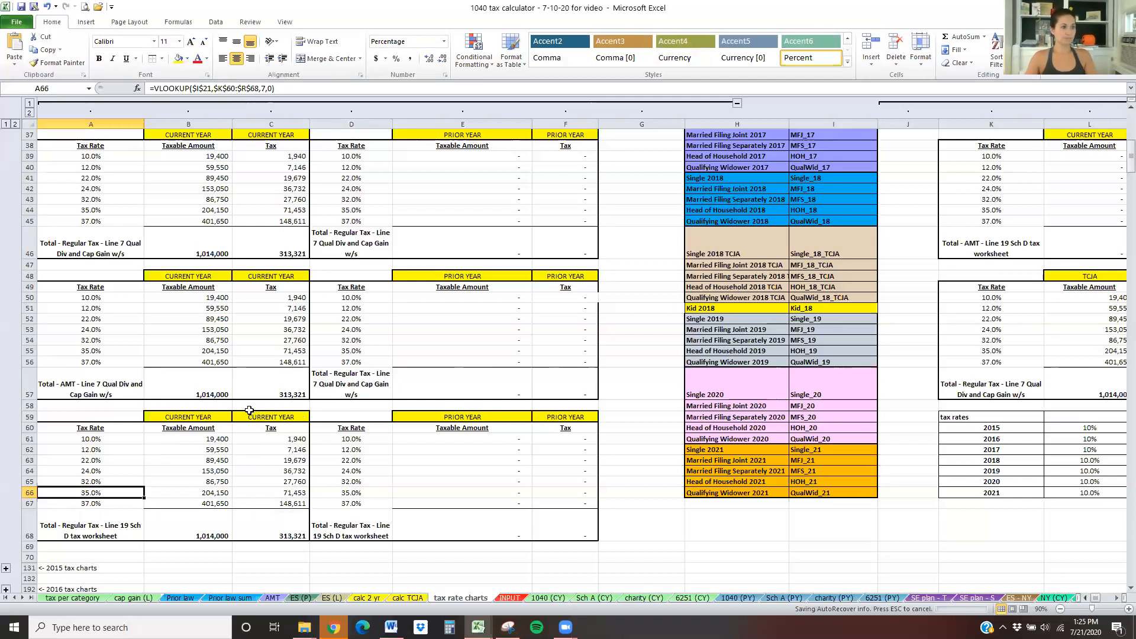
Review the taxable income and income tax rows and the tax bracket breakdowns in rows 37 to 68.
{"action": "scroll", "coordinate": [156, 337], "scroll_direction": "up", "scroll_amount": 12}
{"action": "left_click", "coordinate": [156, 337]}
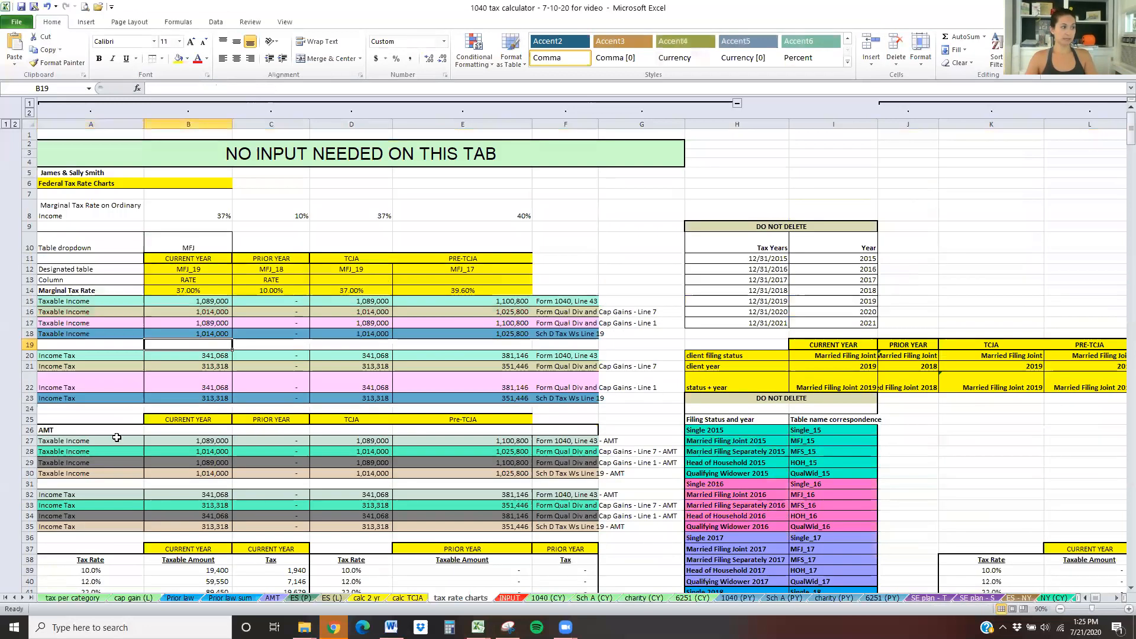
{"action": "scroll", "coordinate": [116, 437], "scroll_direction": "down", "scroll_amount": 3}
{"action": "scroll", "coordinate": [117, 437], "scroll_direction": "down", "scroll_amount": 4}
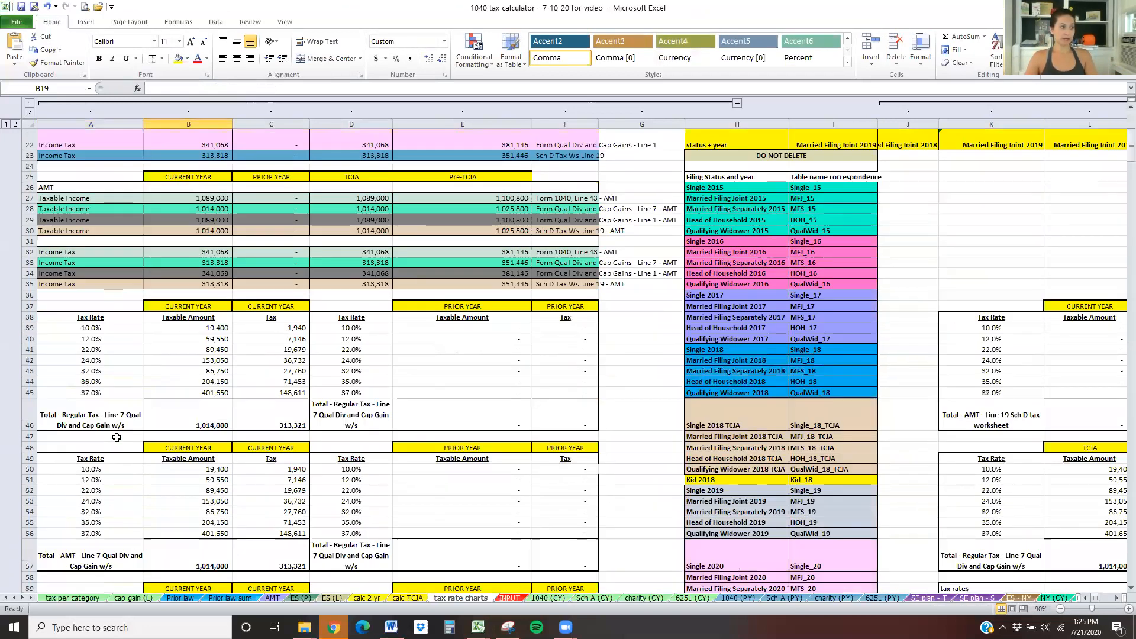
{"action": "scroll", "coordinate": [117, 437], "scroll_direction": "down", "scroll_amount": 5}
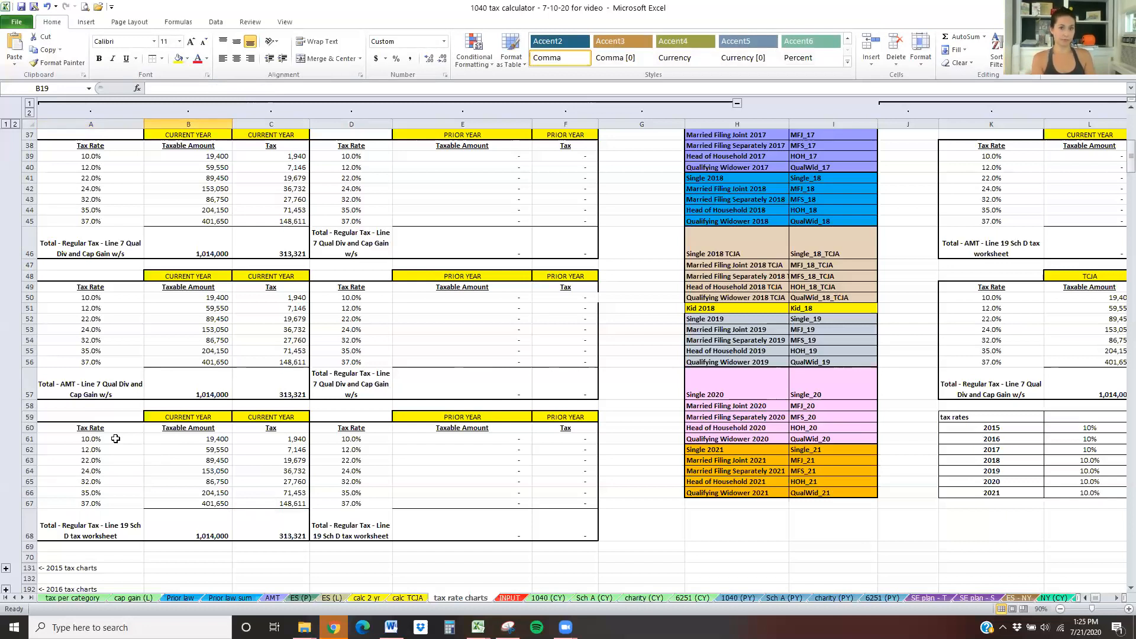
Trace A65's VLOOKUP from the client year in I21 to the sixth column of the tax rates table, leaving it unedited.
{"action": "left_click", "coordinate": [86, 480]}
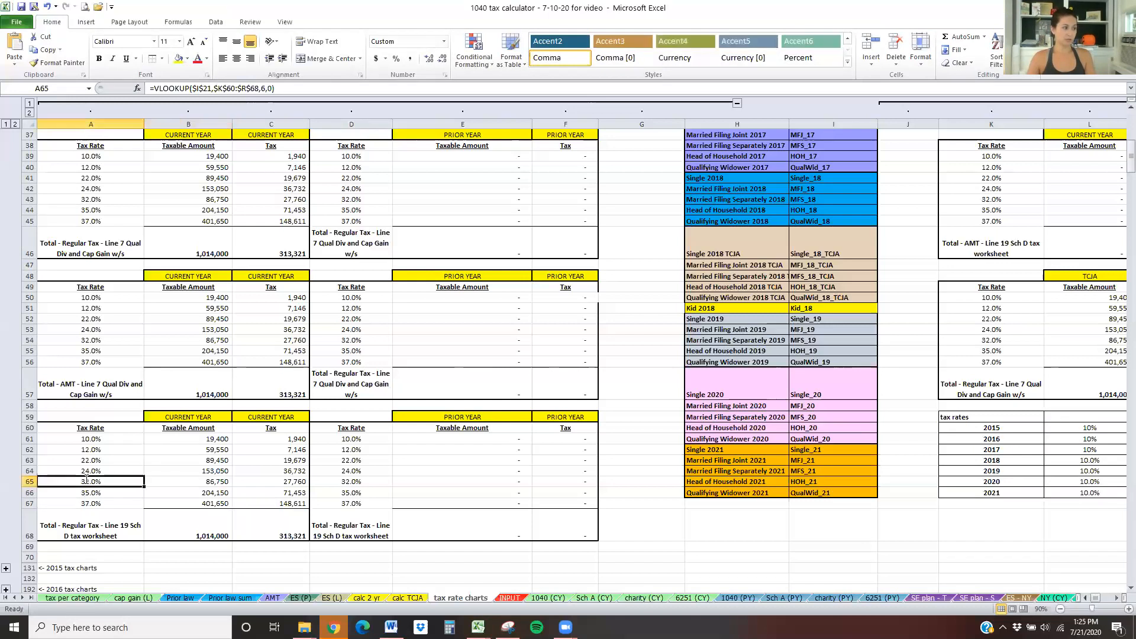
{"action": "double_click", "coordinate": [87, 479]}
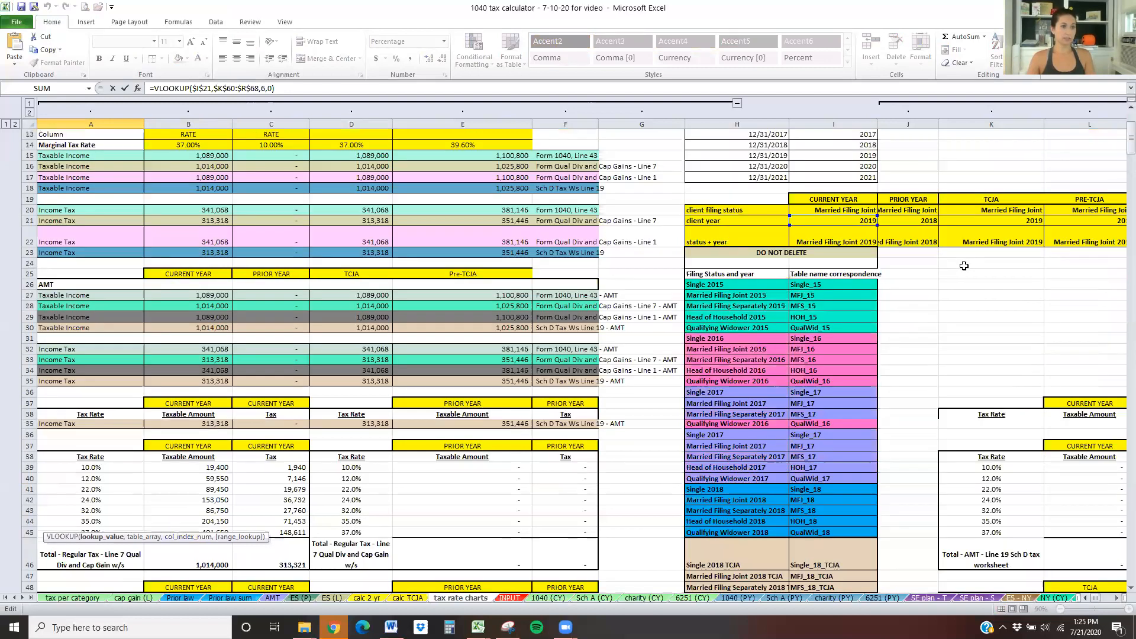
{"action": "scroll", "coordinate": [958, 266], "scroll_direction": "up", "scroll_amount": 10}
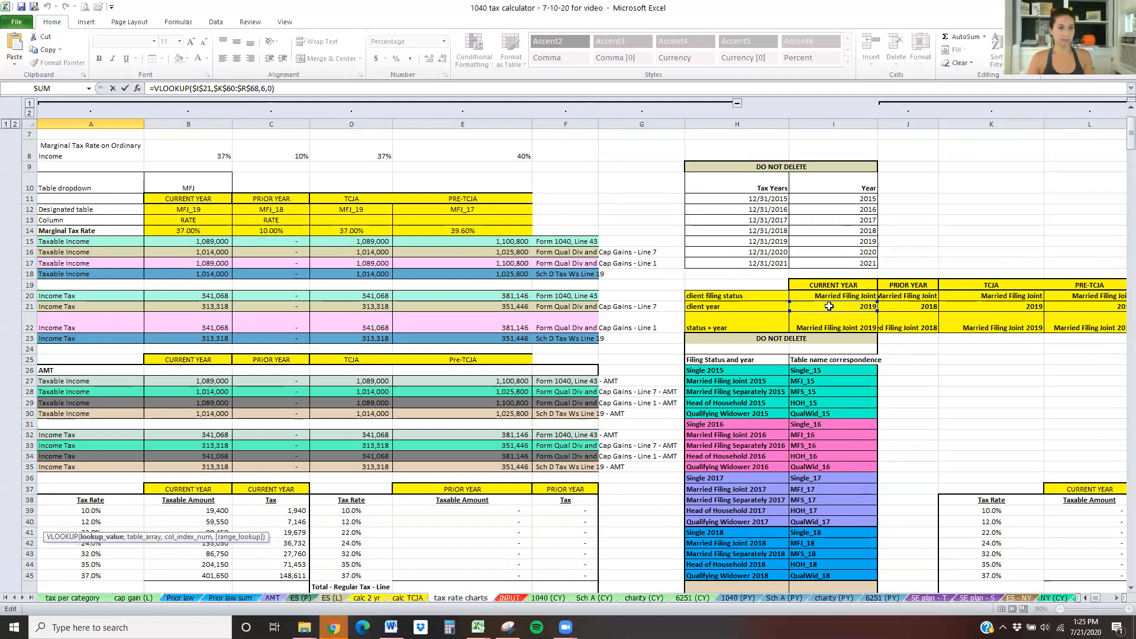
{"action": "scroll", "coordinate": [829, 306], "scroll_direction": "down", "scroll_amount": 11}
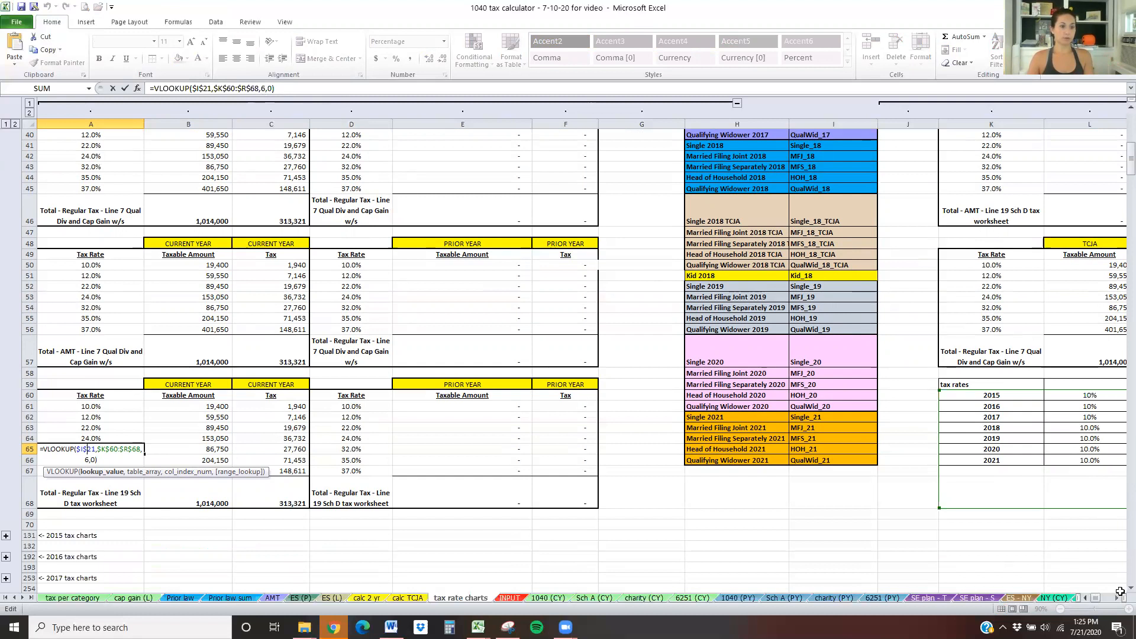
{"action": "left_click_drag", "start_coordinate": [1118, 599], "coordinate": [1118, 598]}
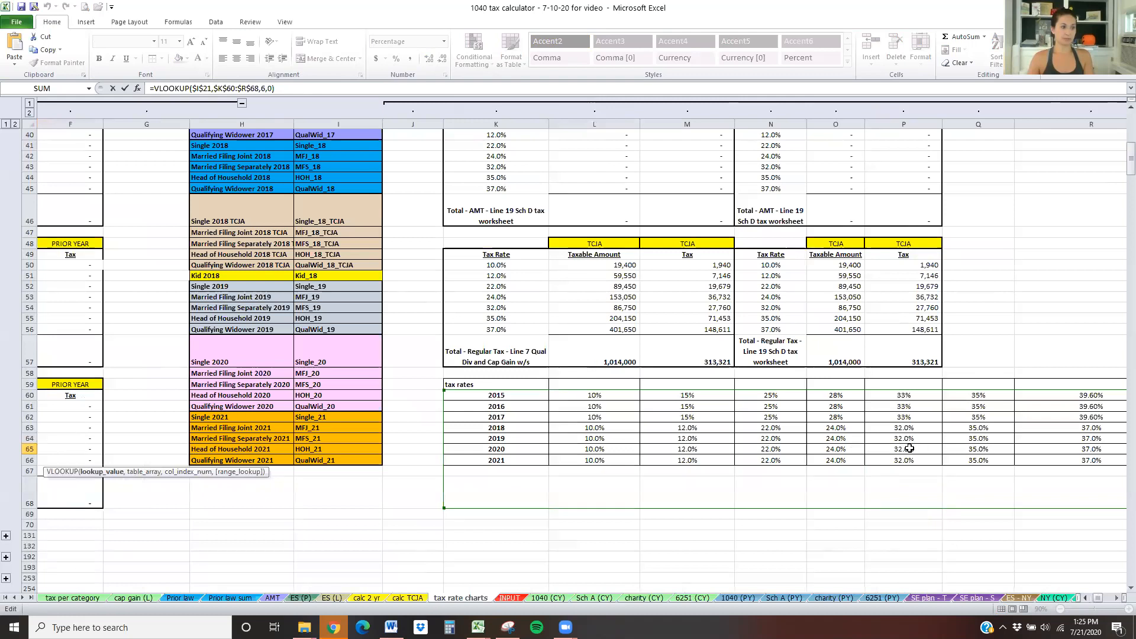
{"action": "key", "text": "Return"}
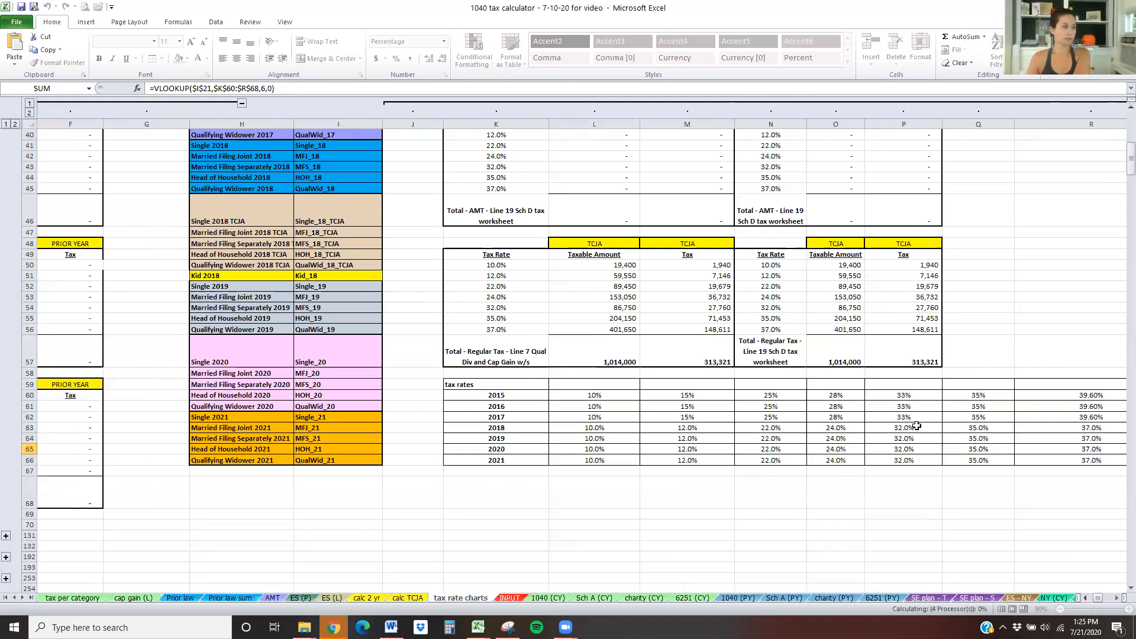